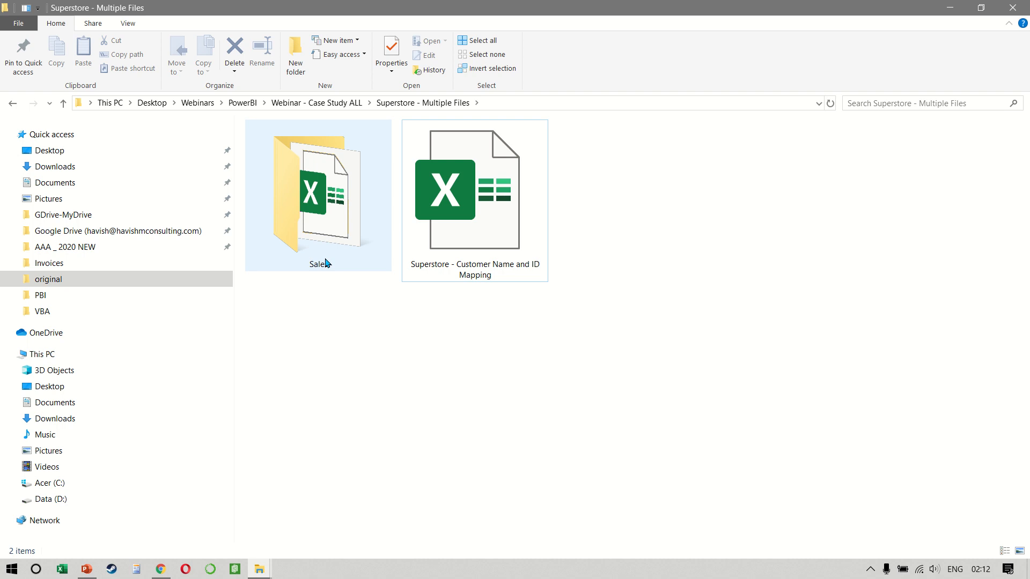
Look through the Sales folder and its Sales 2013 - 2015 subfolder, and return to the customer mapping file in the parent folder
double_click(332, 160)
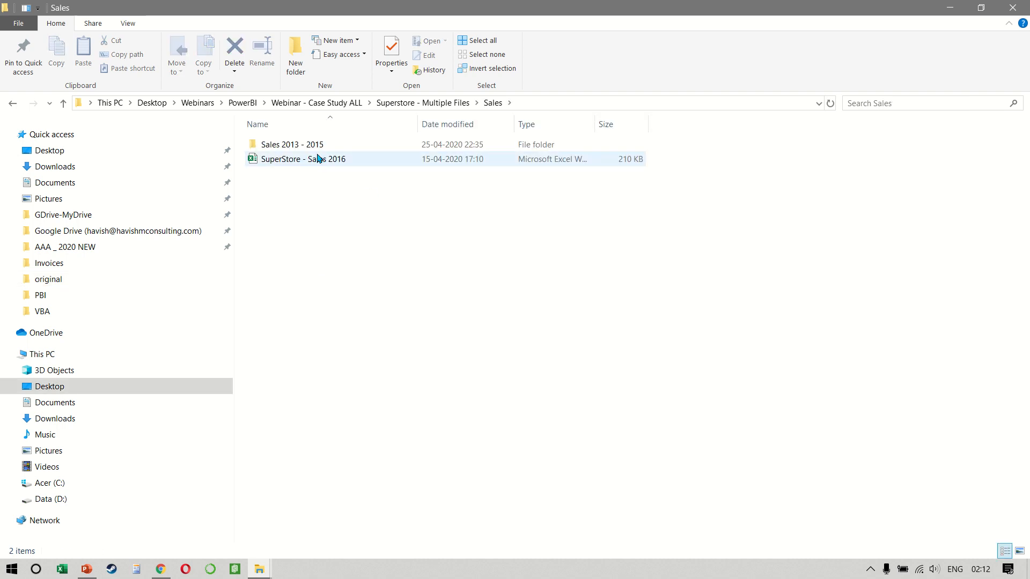
double_click(313, 145)
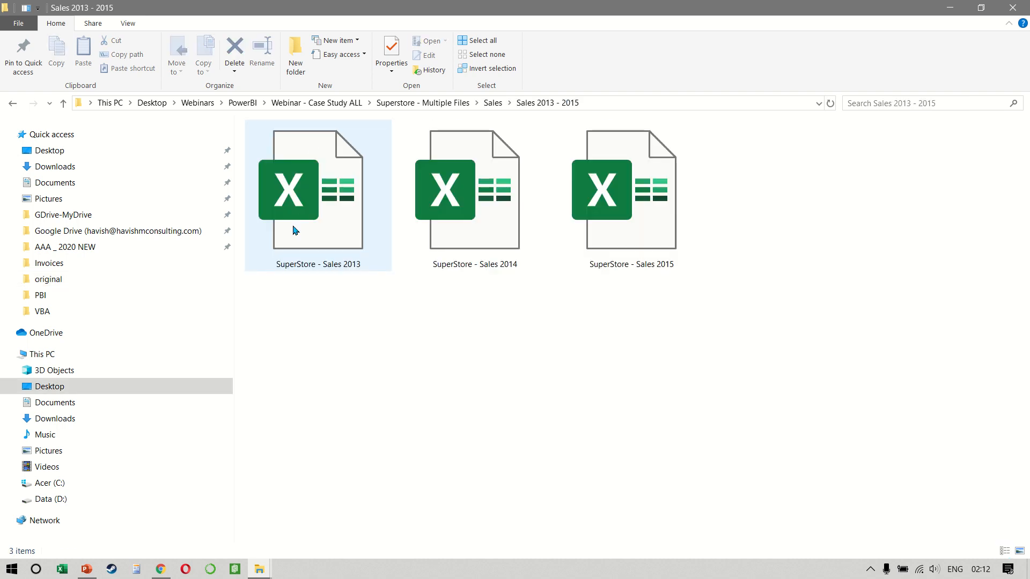
click(631, 219)
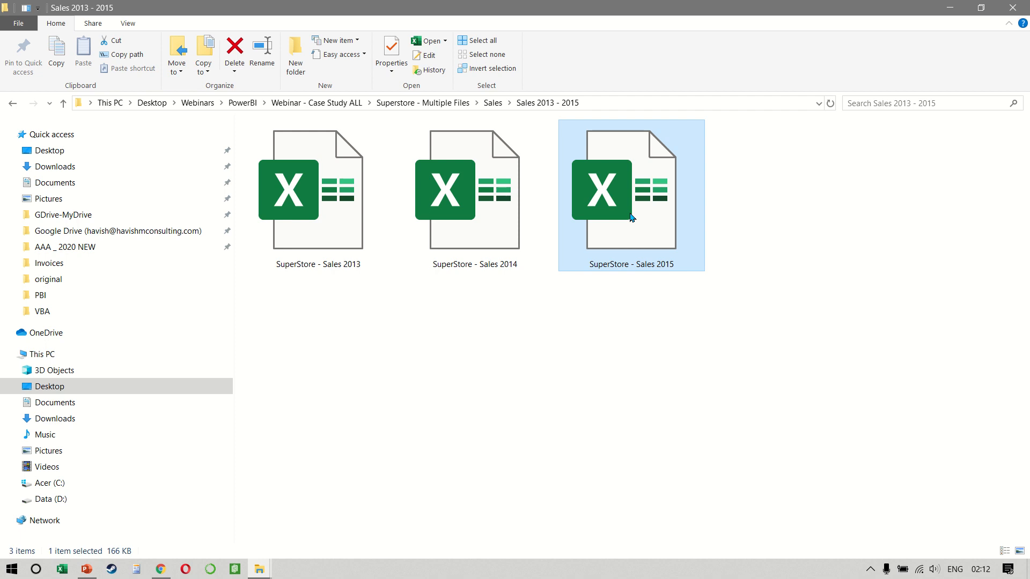
key(BackSpace)
click(378, 197)
key(ctrl+shift+1)
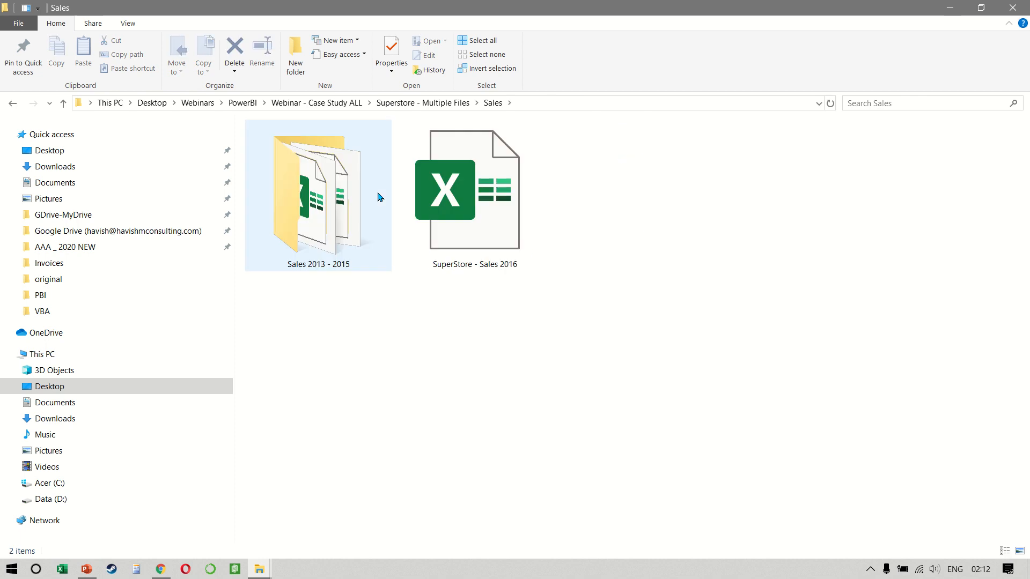
click(521, 204)
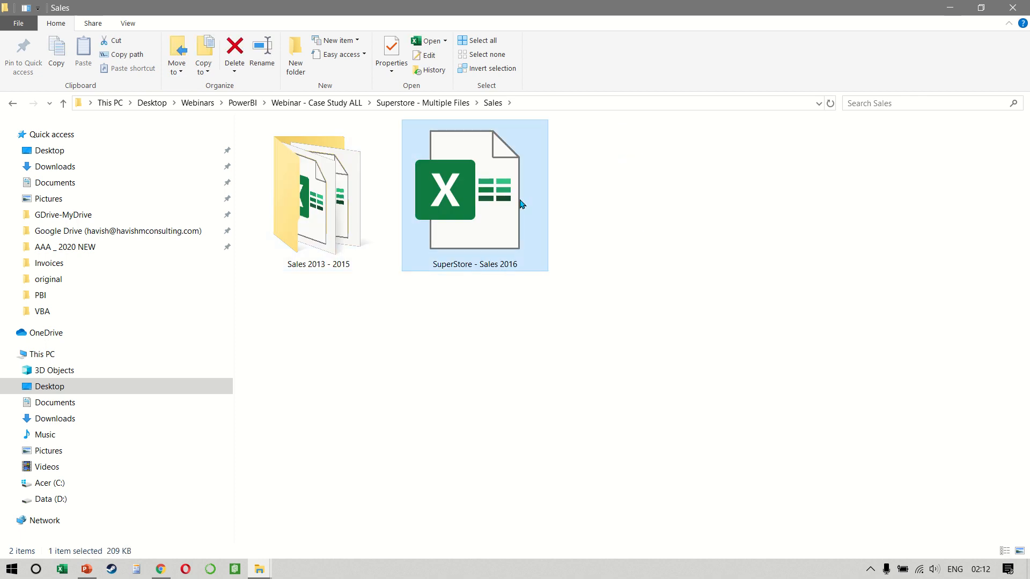
key(BackSpace)
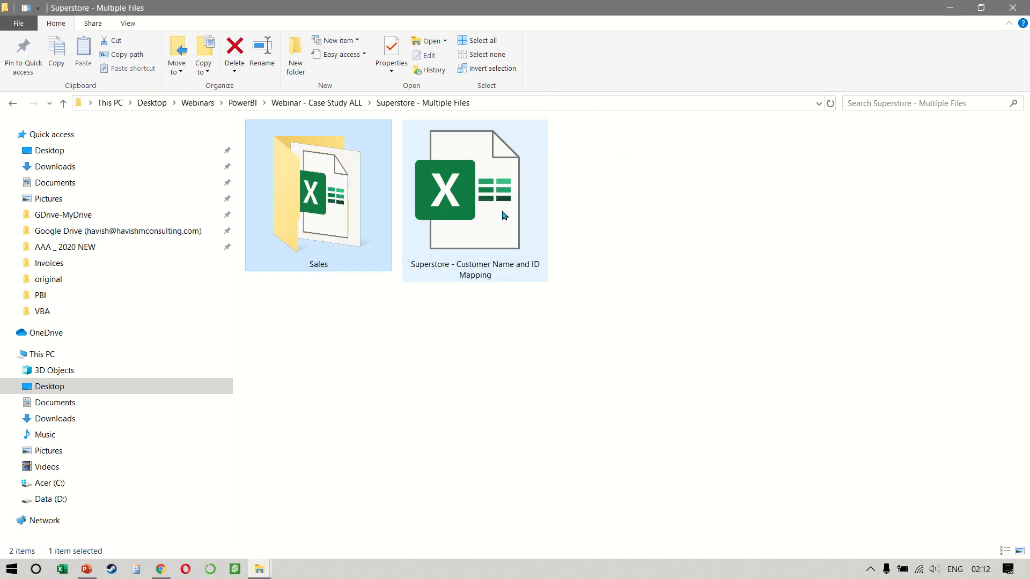
click(504, 215)
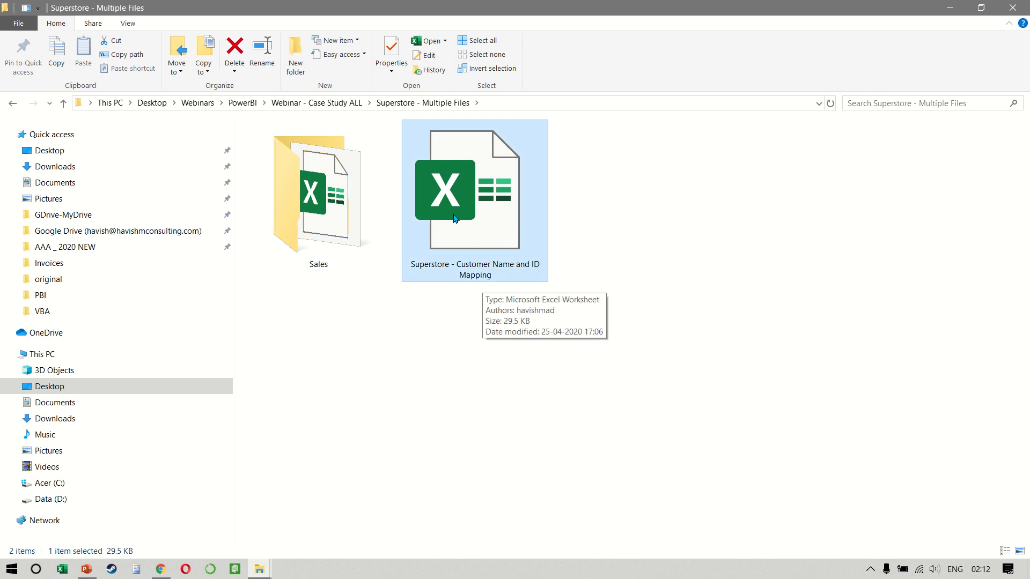
Open the SuperStore - Sales 2016 workbook from the Sales folder, examine its column headers and Customer ID column, and close it
double_click(356, 202)
double_click(474, 205)
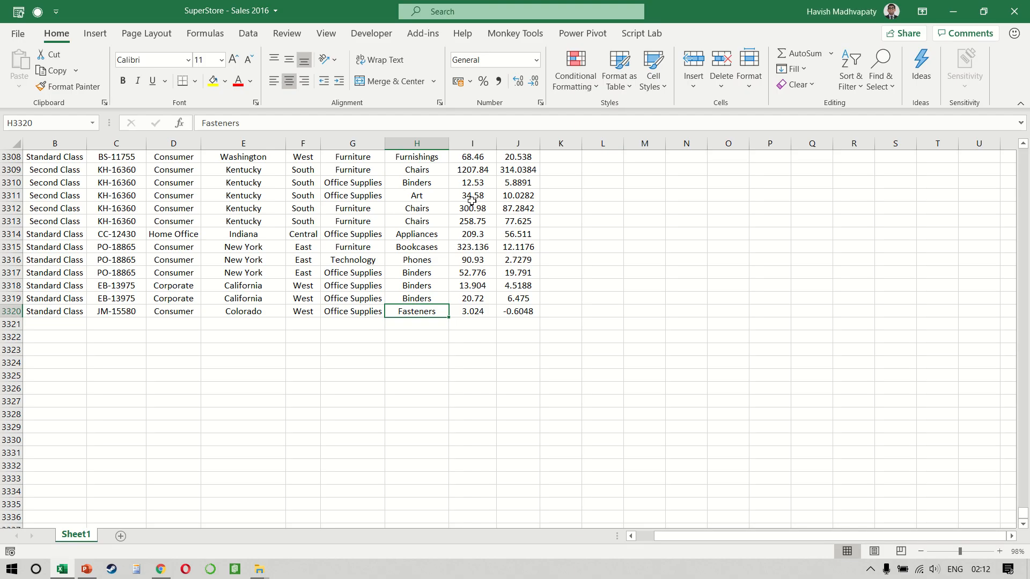
click(449, 239)
key(ctrl+Home)
key(Right)
key(Left)
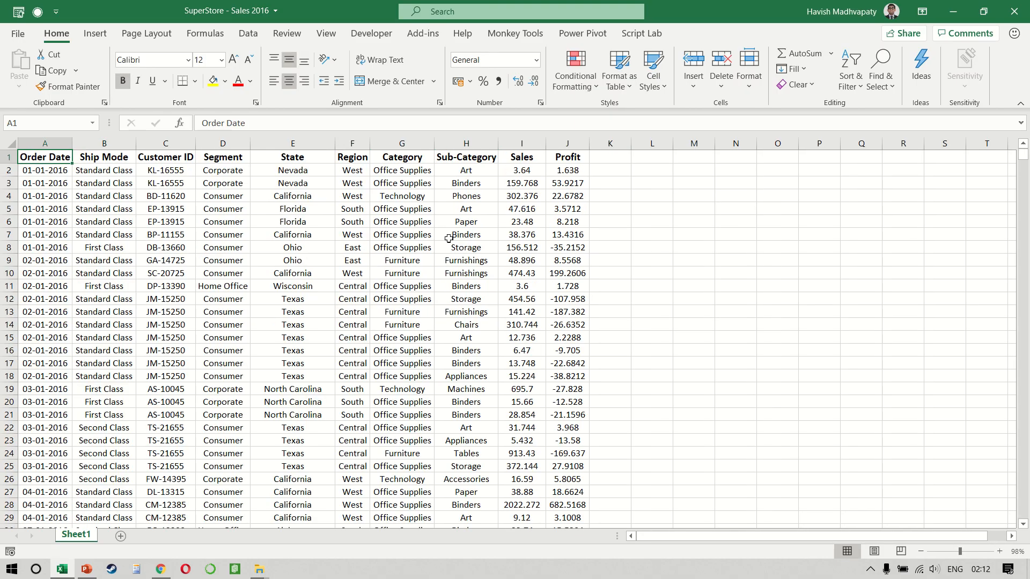
key(ctrl+shift+Right)
key(Right)
key(Right)
key(ctrl+shift+Down)
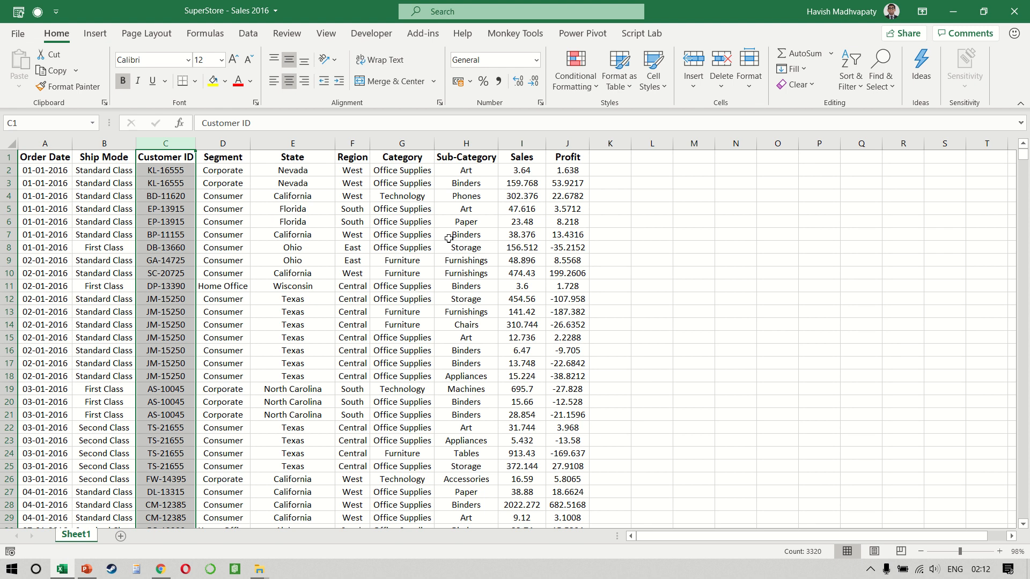
click(1022, 5)
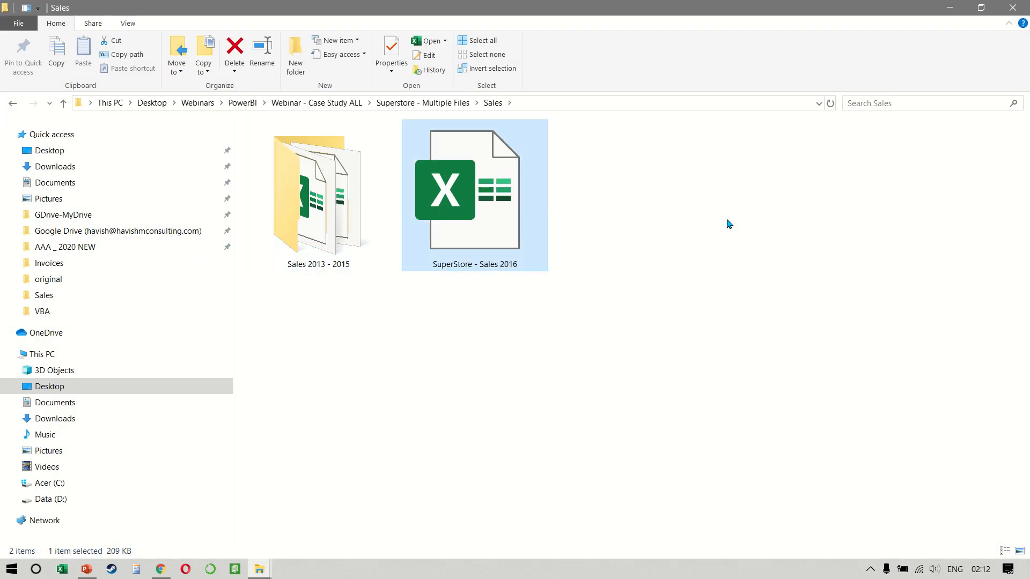
Open the Superstore - Customer Name and ID Mapping workbook, examine its Customer ID and Customer Name columns, and close it
key(alt+Up)
key(Return)
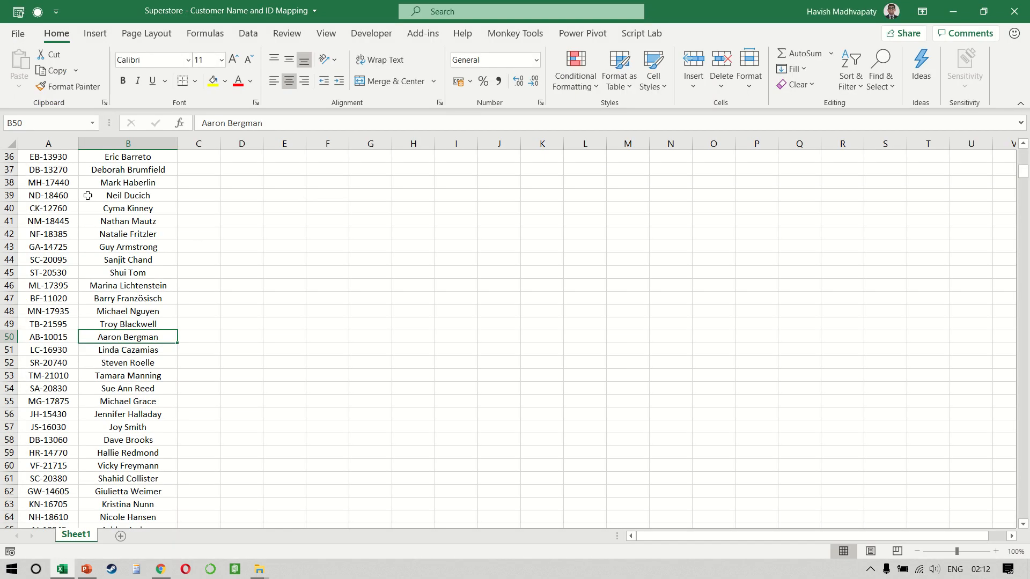
click(86, 194)
key(ctrl+Home)
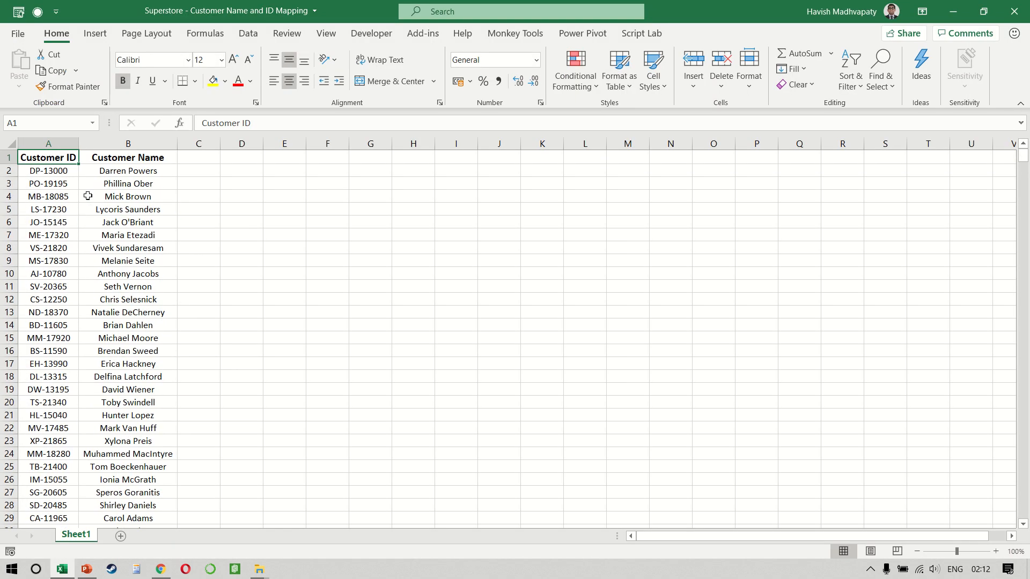
key(ctrl+space)
key(Right)
key(ctrl+space)
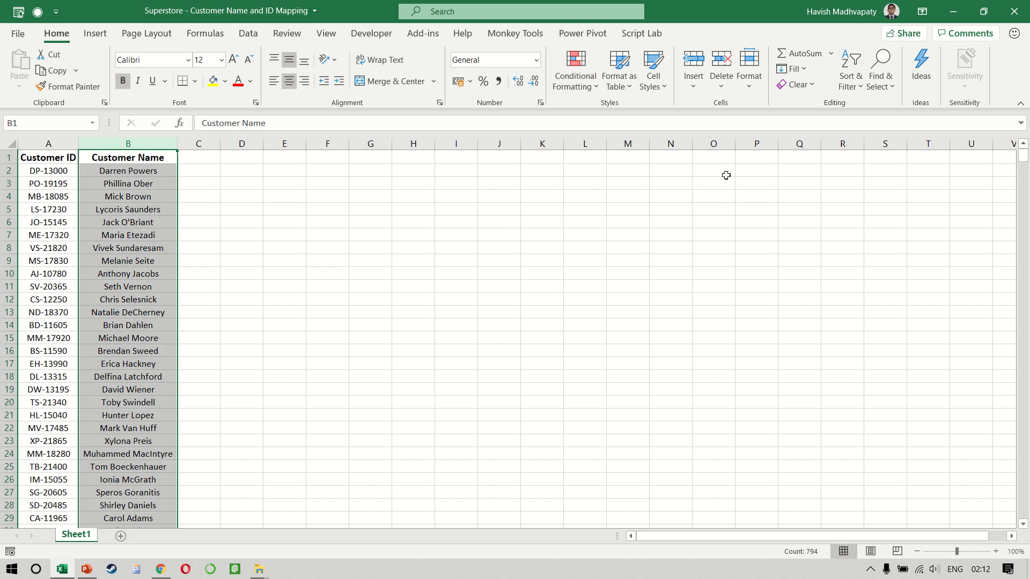
click(1007, 11)
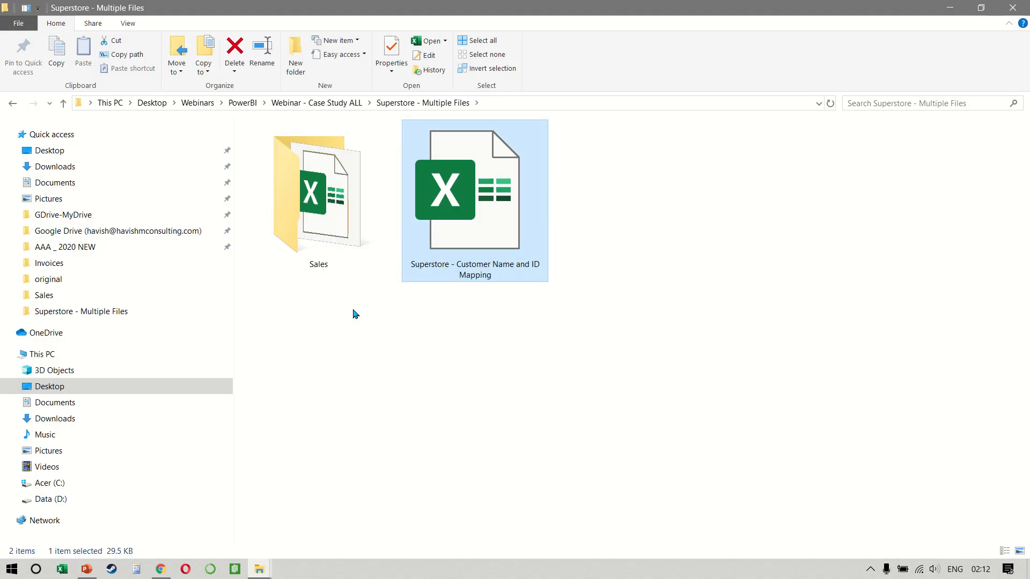
Reopen the Sales folder and check the contents of its Sales 2013 - 2015 subfolder, returning to the Sales folder
key(Left)
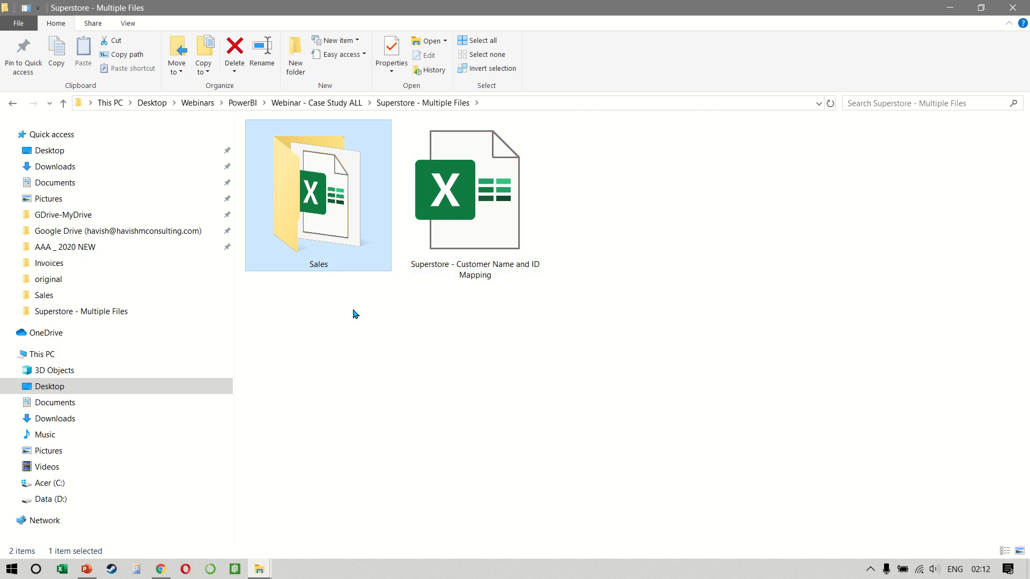
key(Return)
key(Right)
key(Left)
key(Return)
key(BackSpace)
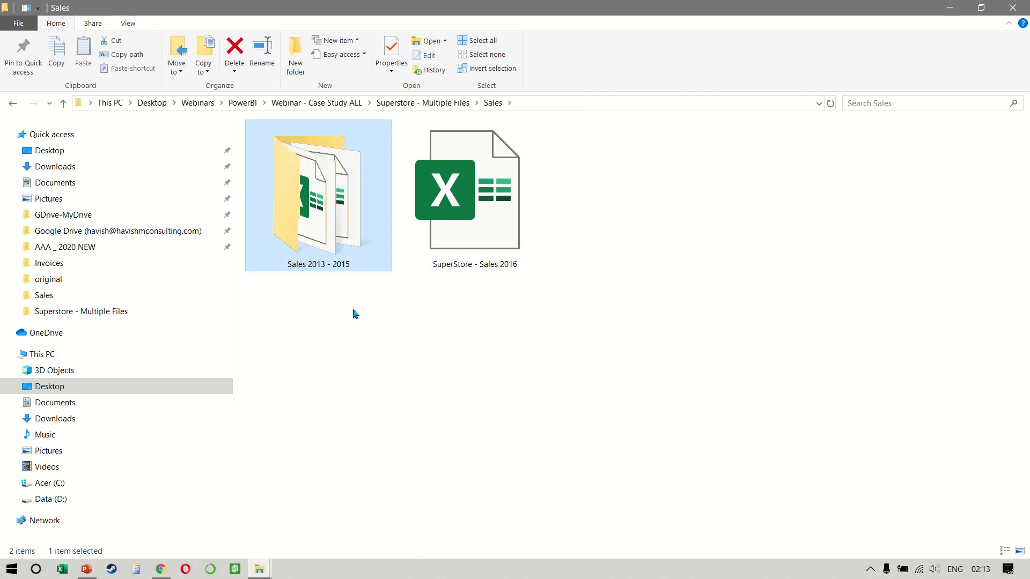
Launch Excel and create a blank workbook
key(super)
text(EXCE)
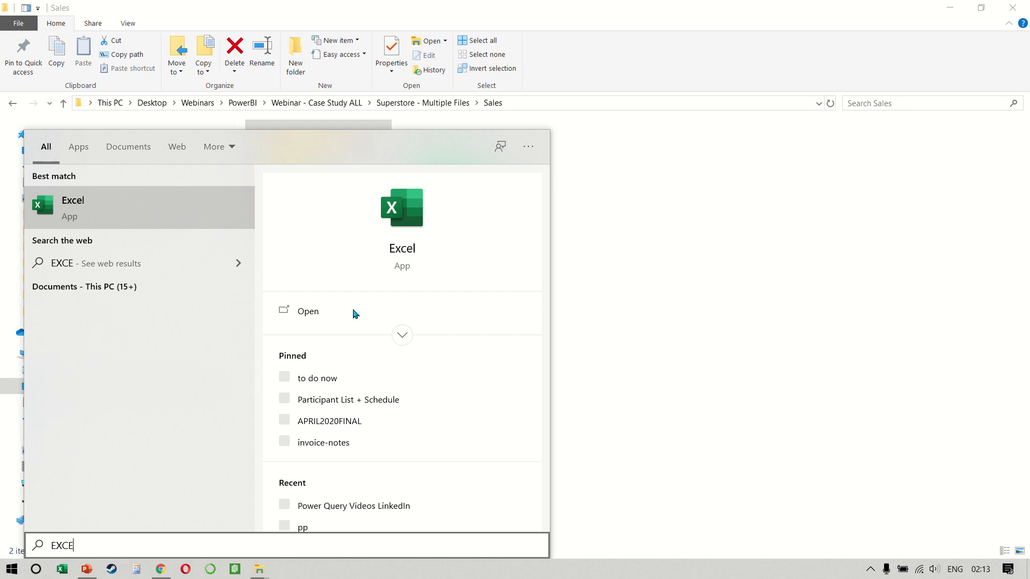
key(Return)
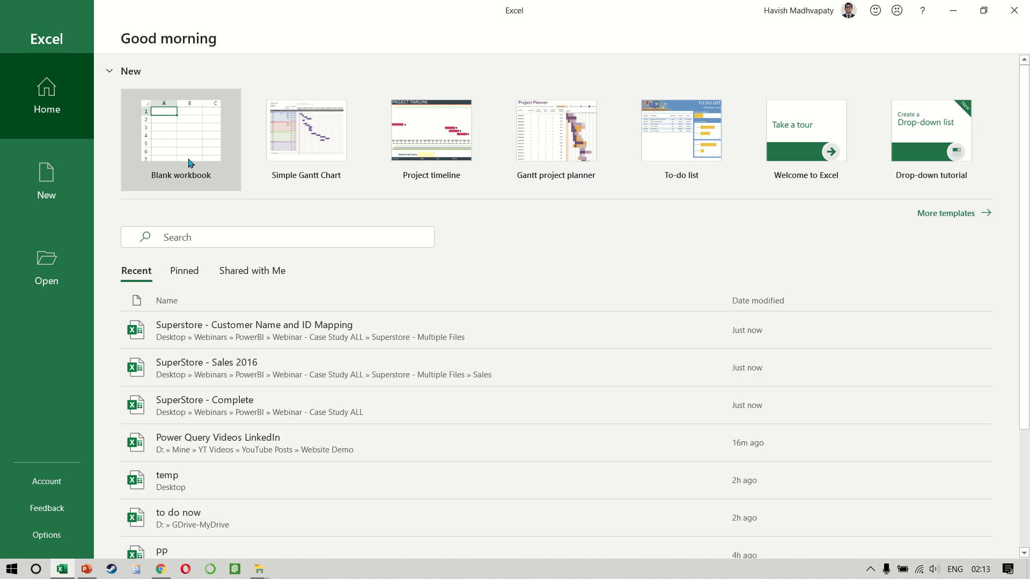
click(188, 163)
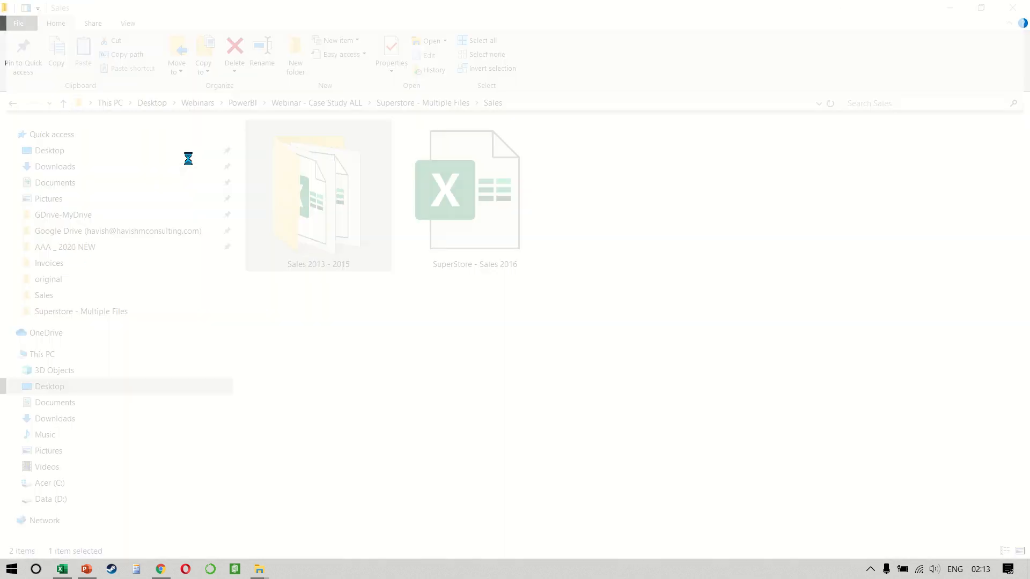
click(325, 213)
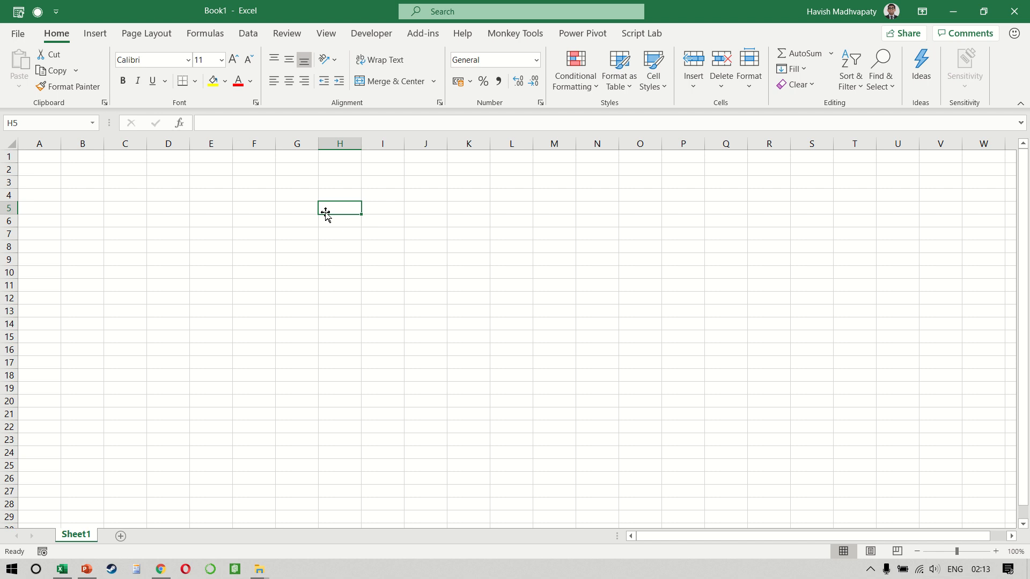
Start importing data from a folder into the blank workbook
click(260, 36)
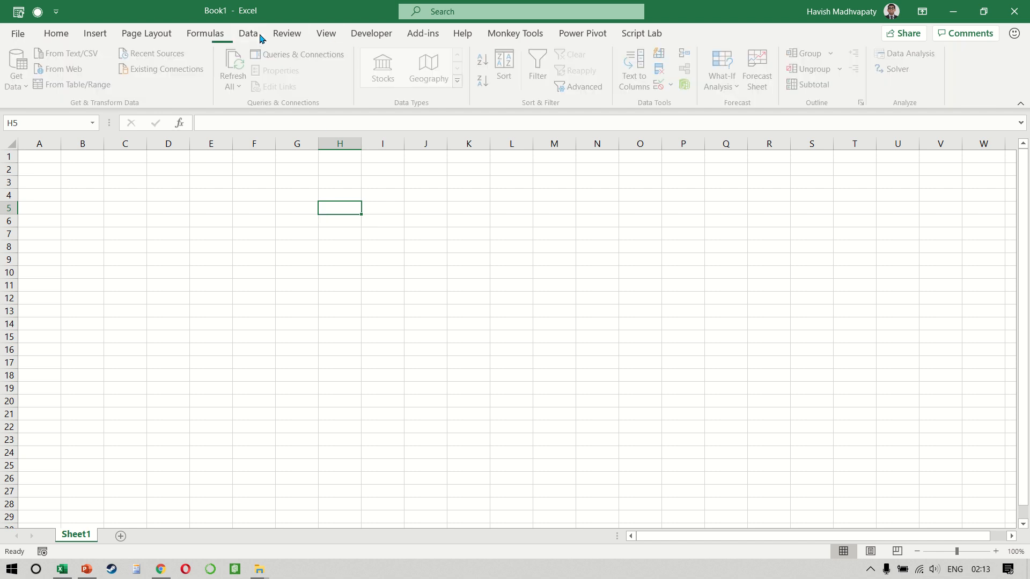
click(17, 75)
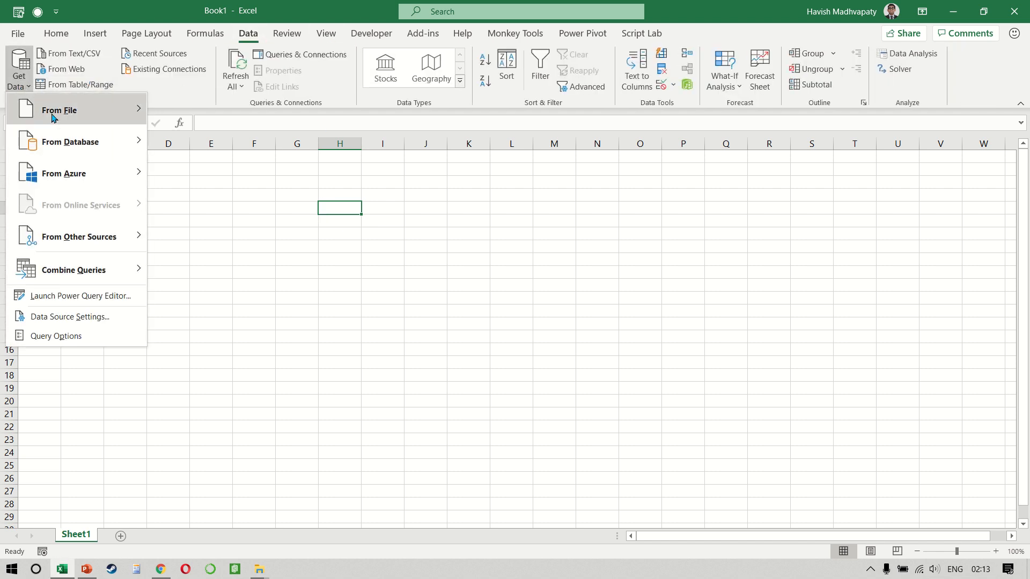
mouse_move(53, 118)
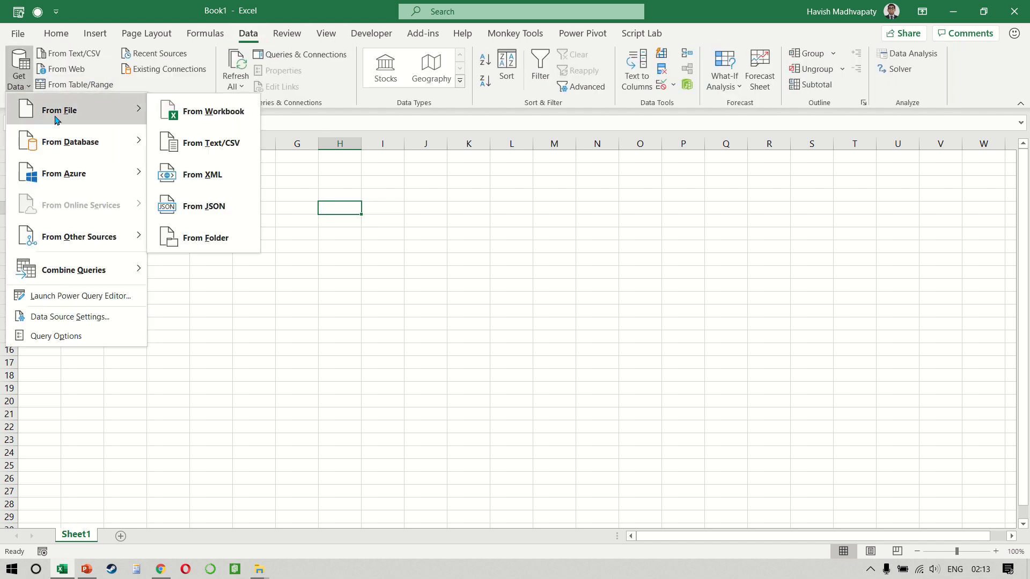
click(206, 238)
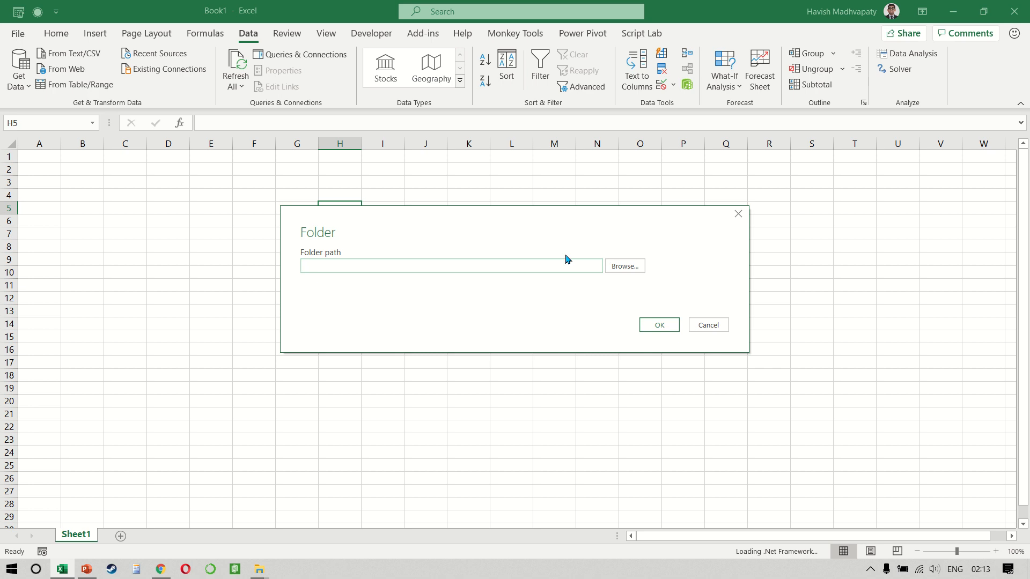
Copy the path of the Sales folder from File Explorer and enter it as the import's folder path in Excel
key(alt+Tab)
key(alt+d)
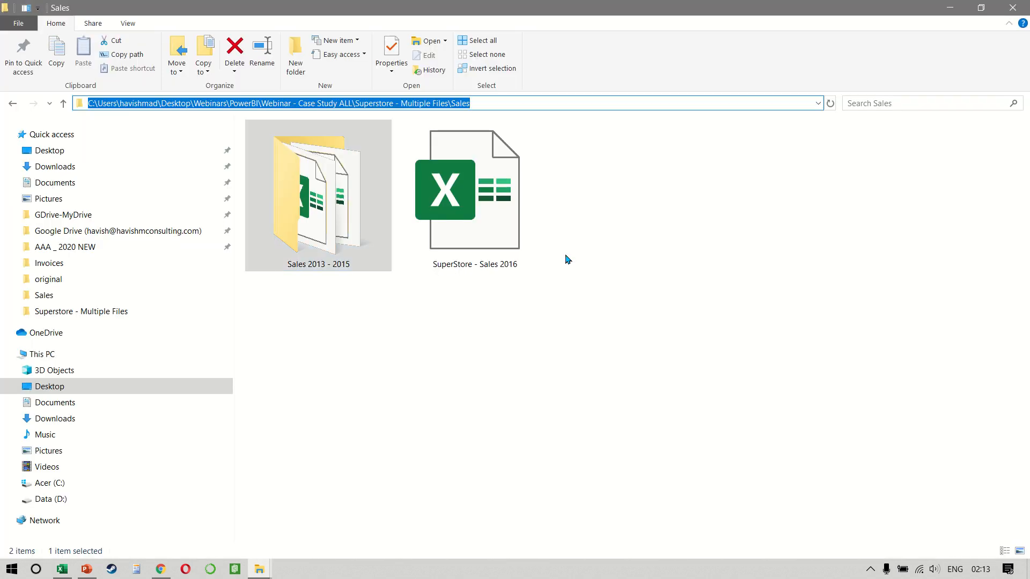
key(ctrl+c)
key(alt+Tab)
key(ctrl+v)
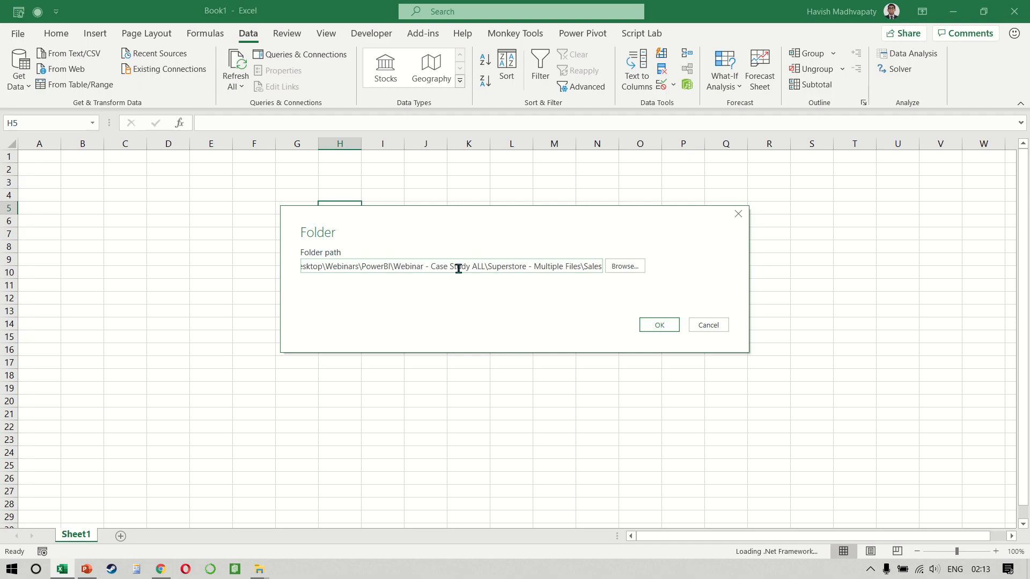
Set the import's folder path to the Sales 2013 - 2015 subfolder, copying its path from File Explorer, and confirm it
key(alt+Tab)
double_click(305, 203)
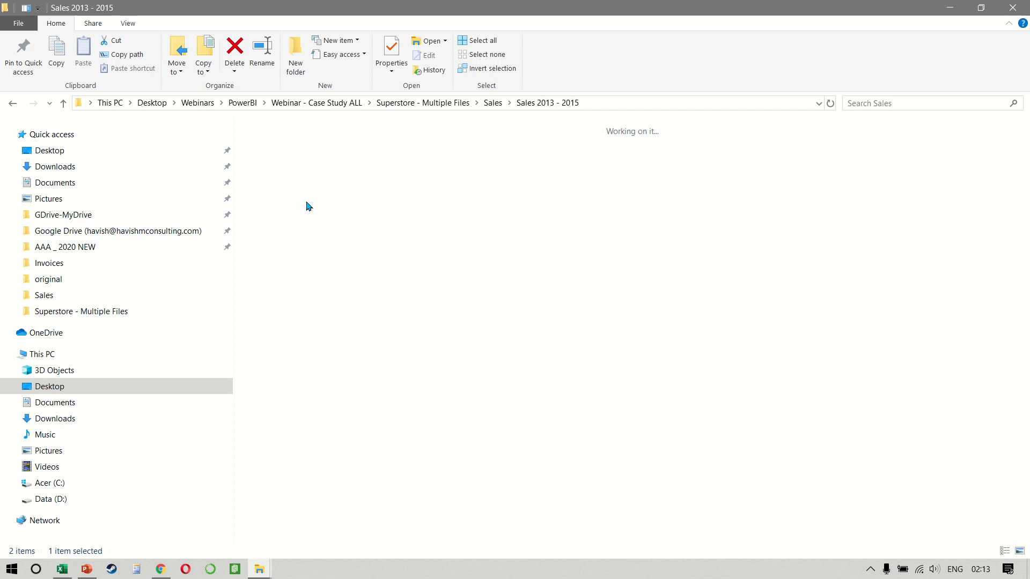
click(630, 107)
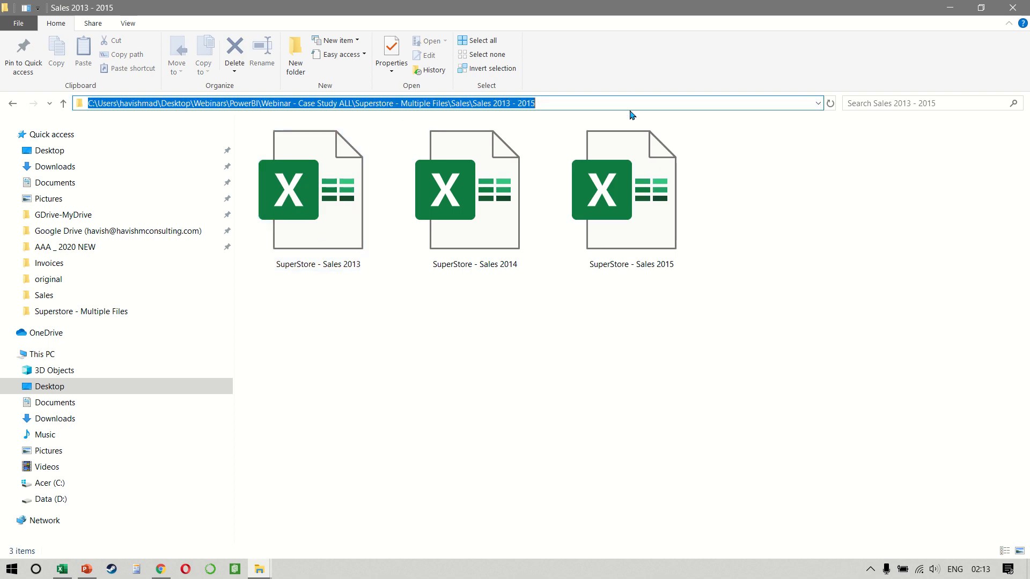
key(ctrl+c)
key(alt+Tab)
key(ctrl+a)
key(ctrl+v)
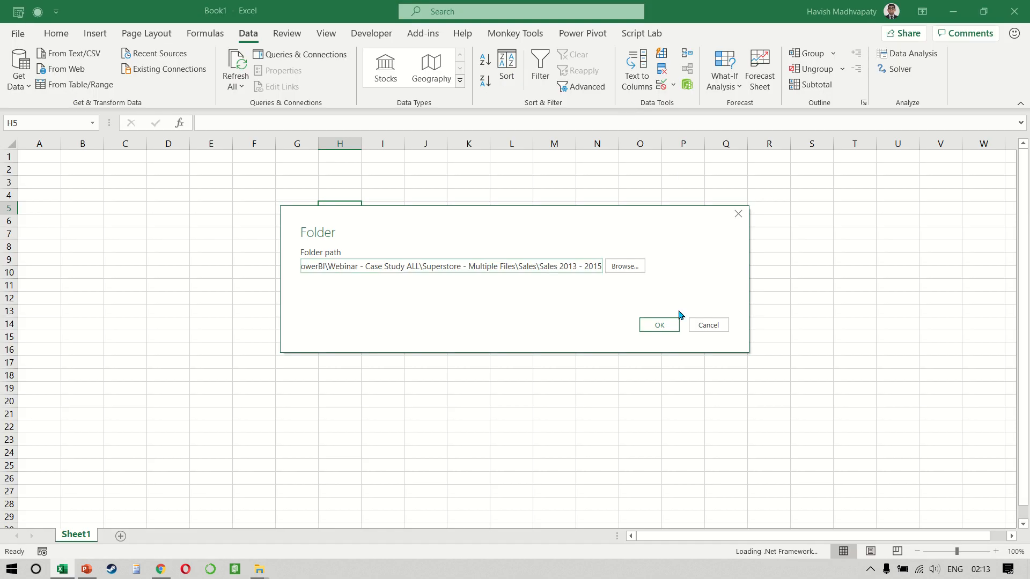
click(659, 325)
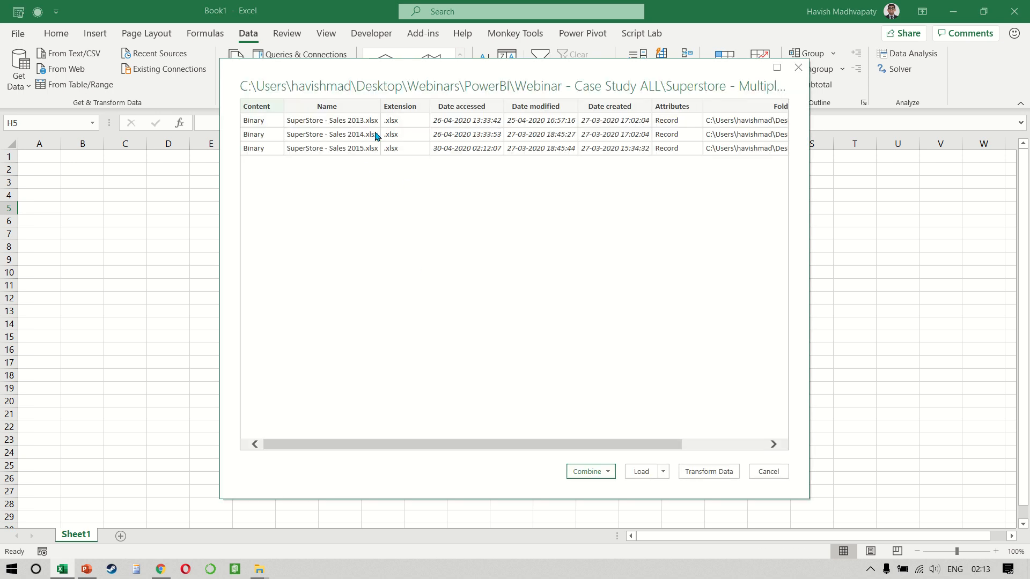
Combine and transform the folder's files, extracting the Sales Data sheet from each with the first file as sample
click(601, 472)
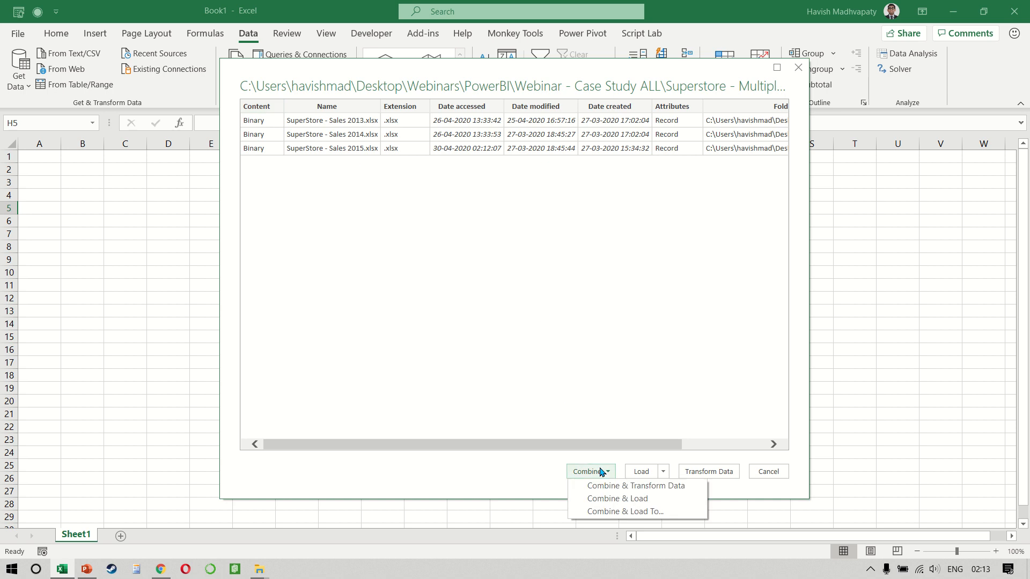
click(597, 486)
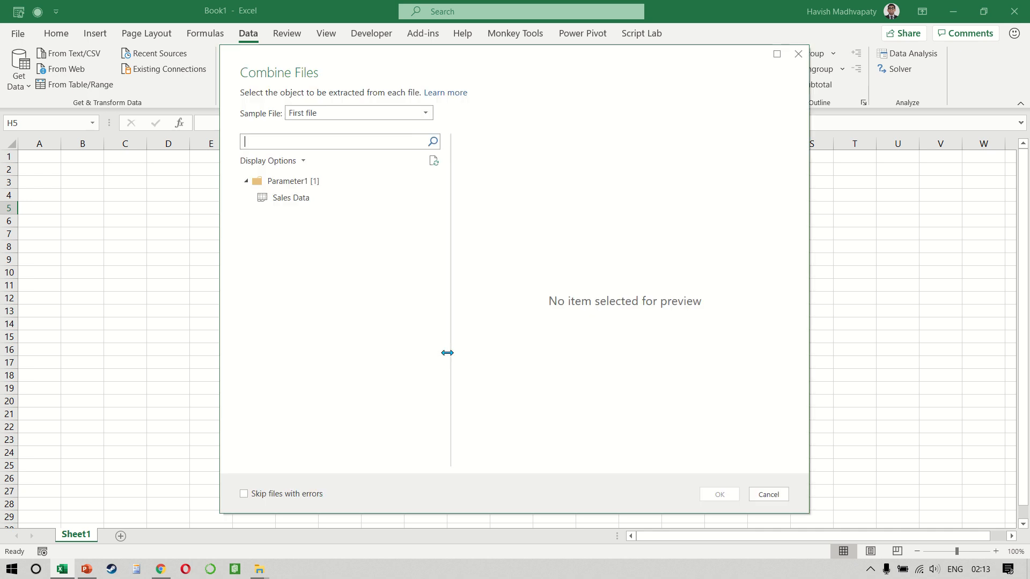
click(314, 196)
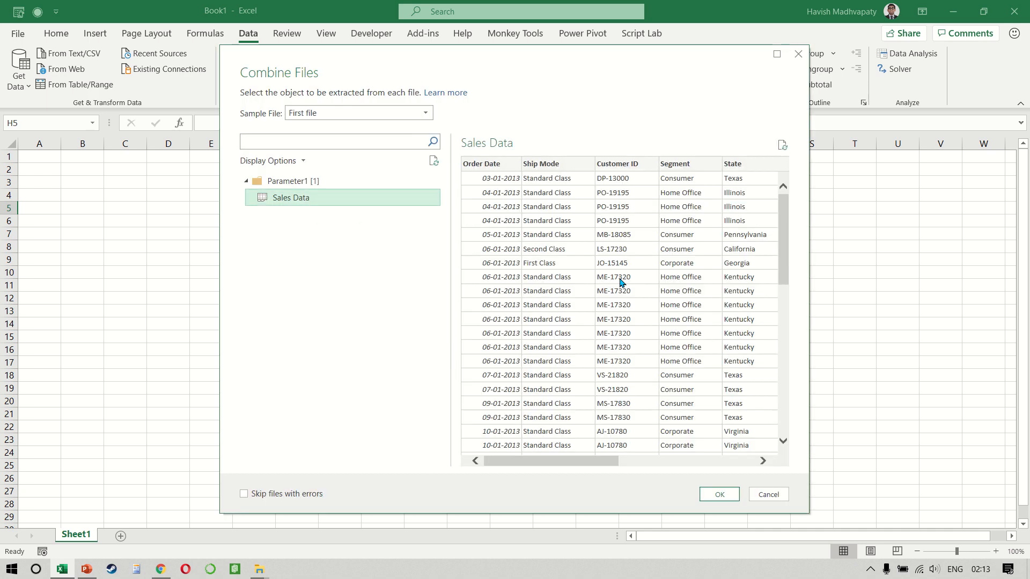
click(721, 494)
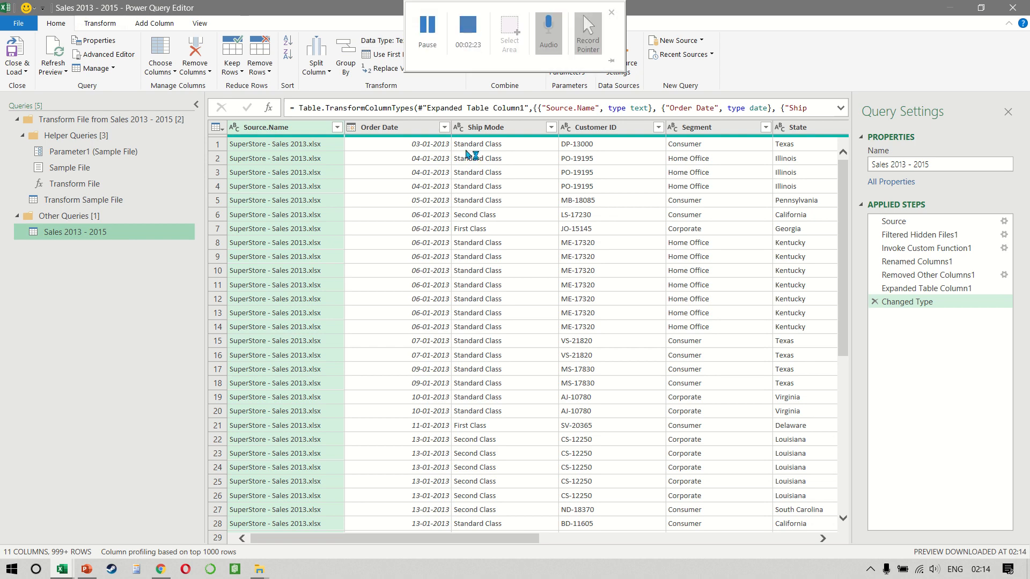
Check the source files in the Source.Name column's filter list, and load the combined Sales 2013 - 2015 query into a worksheet
right_click(286, 133)
click(655, 257)
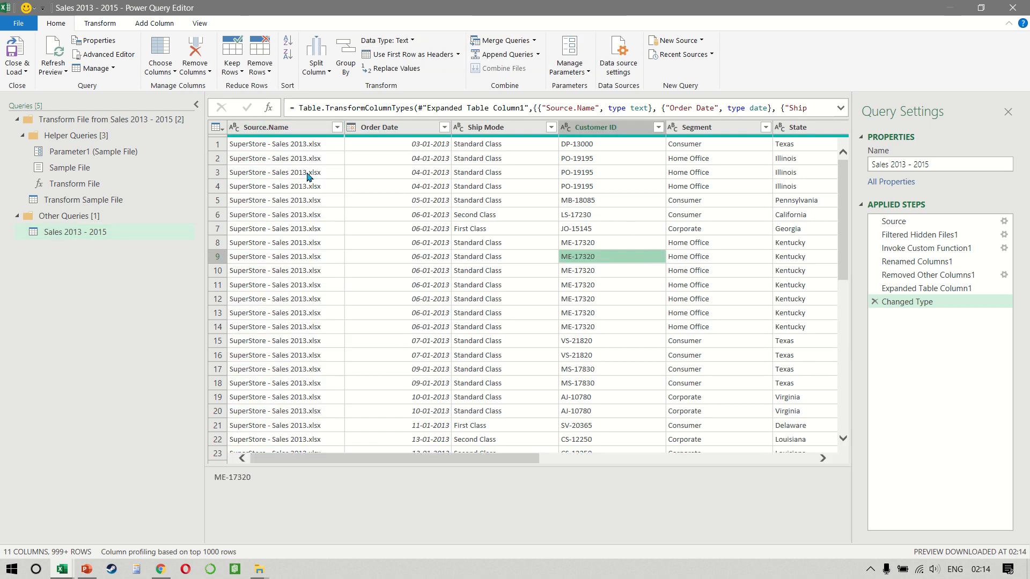
click(268, 131)
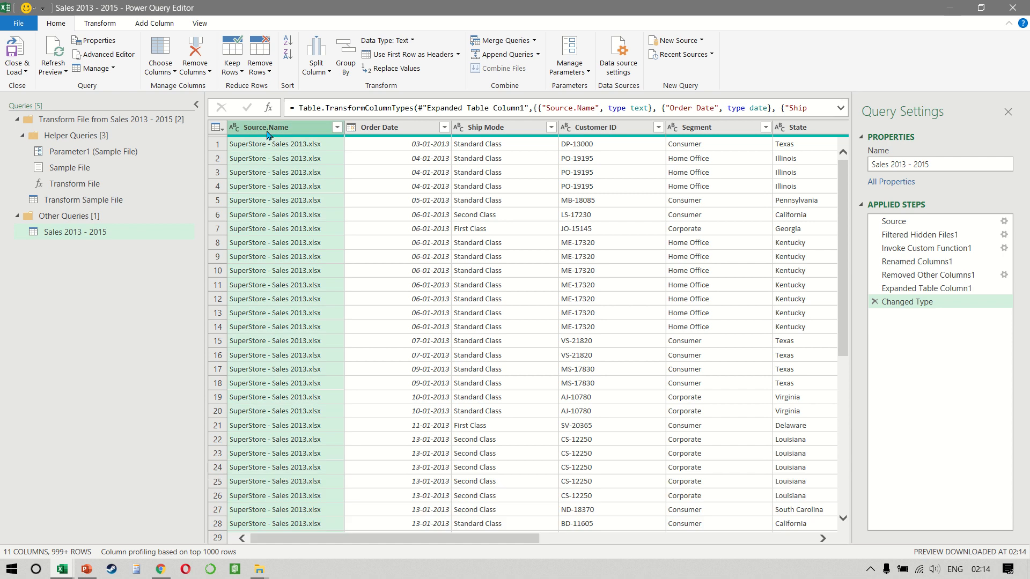
click(336, 128)
click(316, 338)
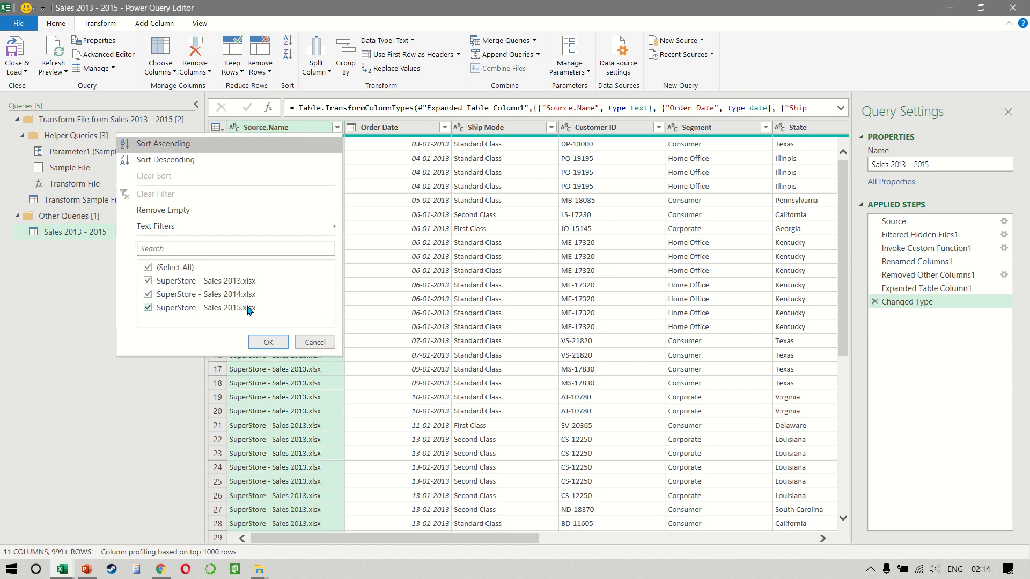
click(315, 342)
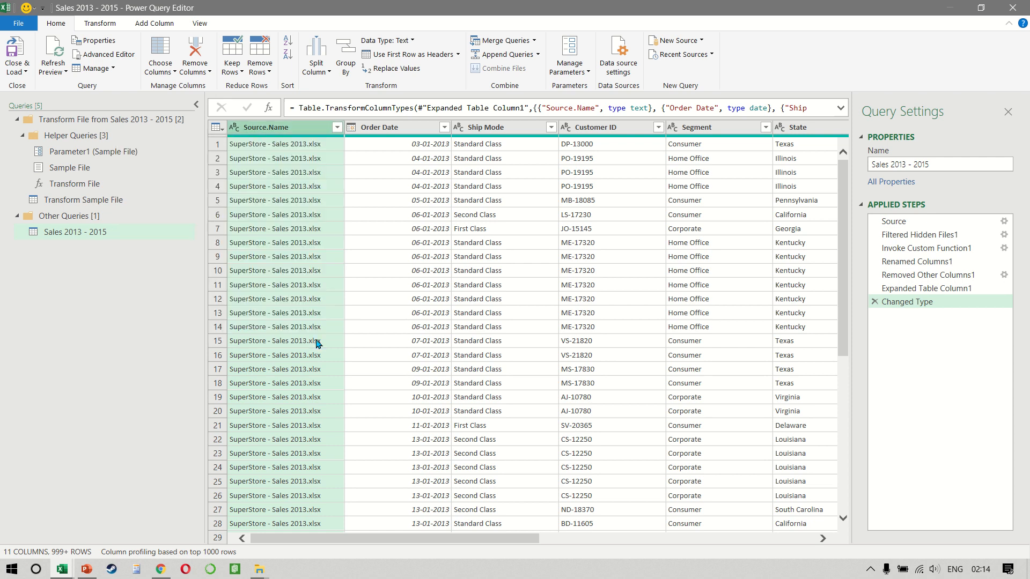
click(15, 47)
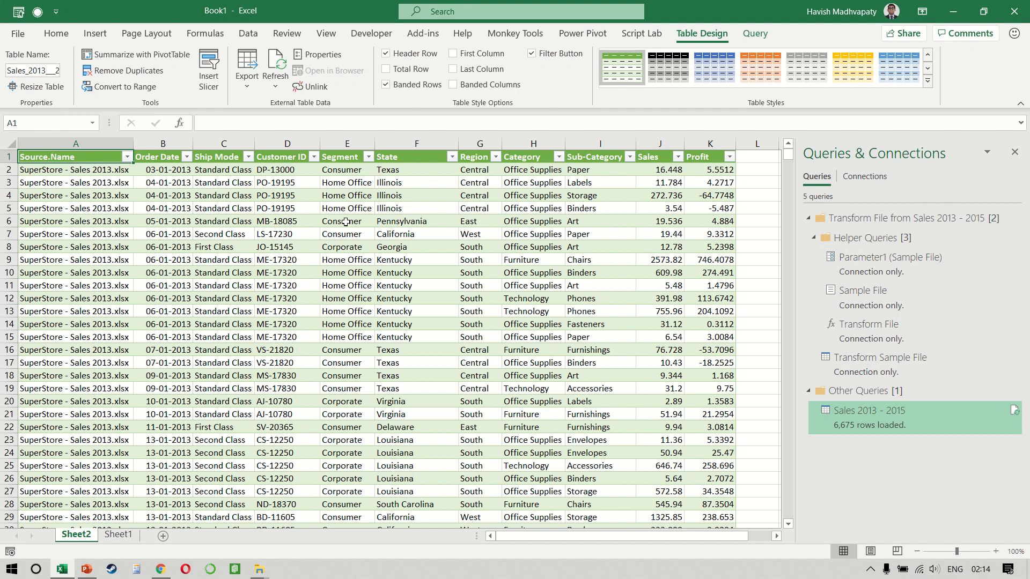
Start importing data from an Excel workbook and browse through Webinars, PowerBI and Webinar - Case Study ALL to Superstore - Multiple Files
click(248, 35)
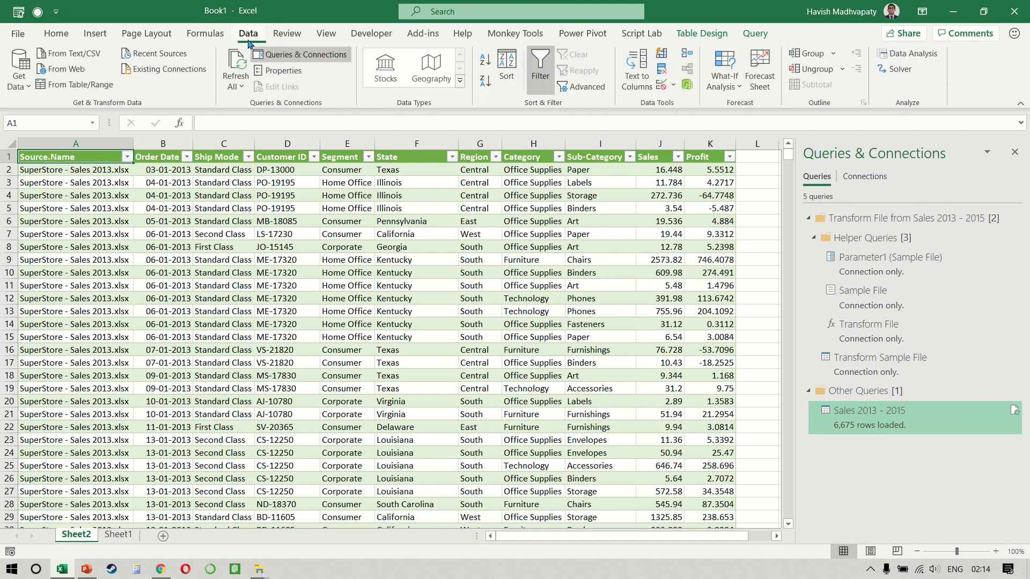
click(19, 73)
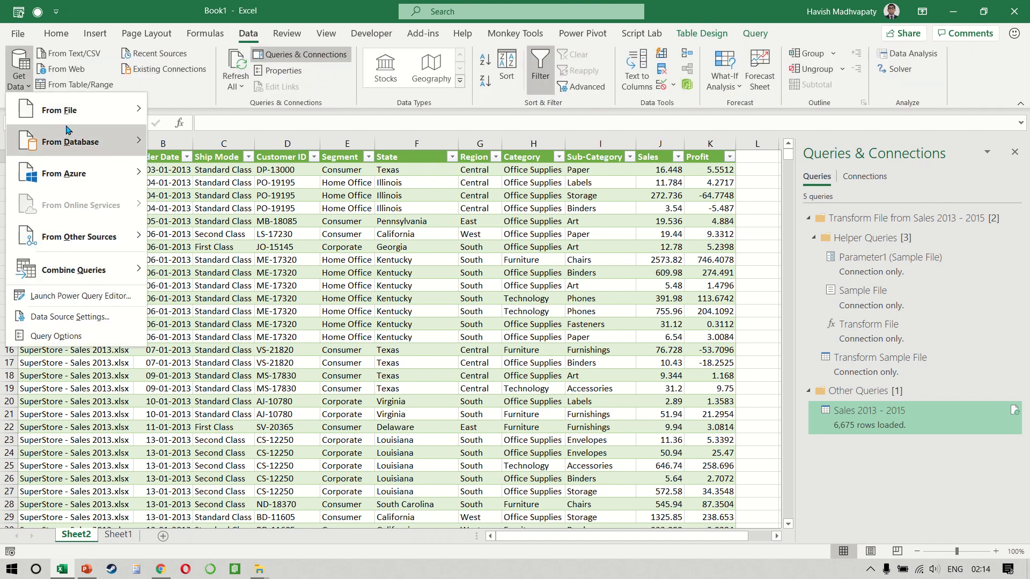
mouse_move(67, 117)
click(195, 115)
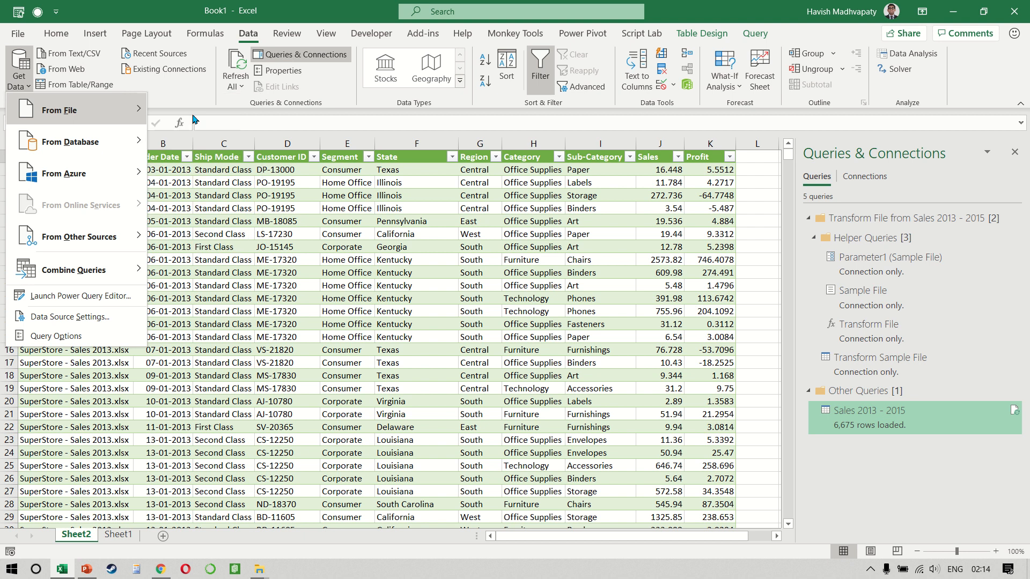
scroll(128, 192, up, 3)
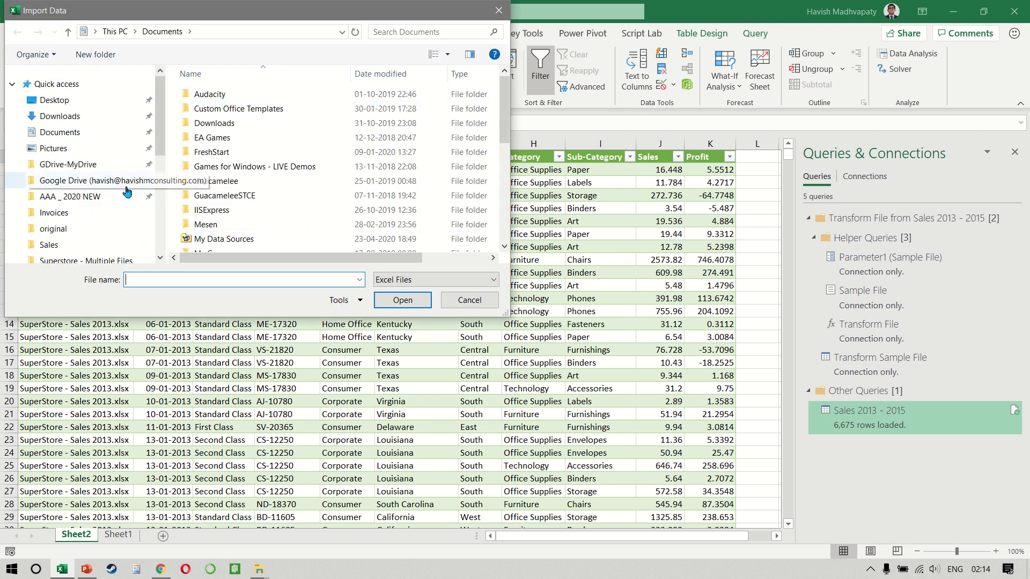
click(51, 99)
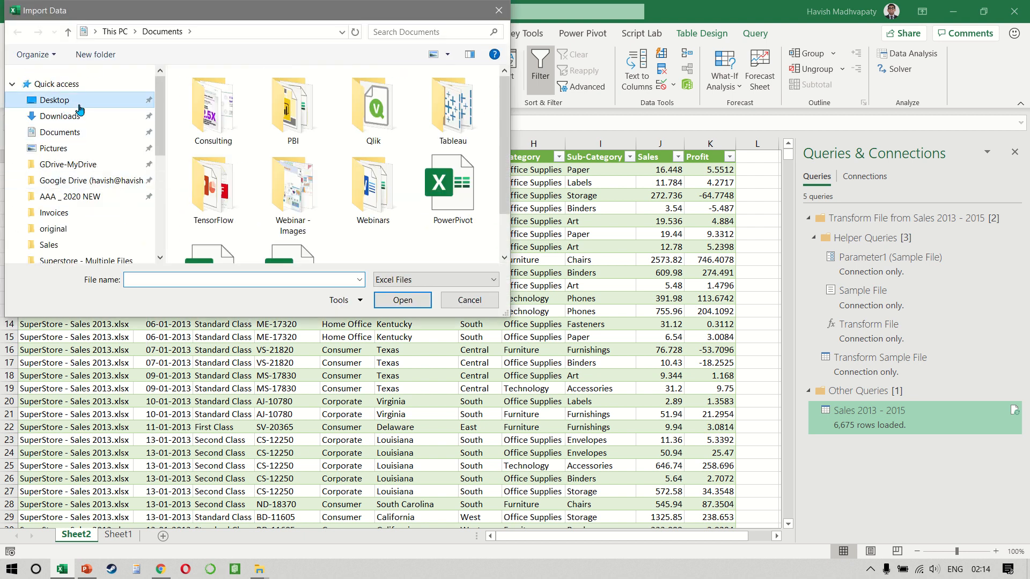
double_click(373, 191)
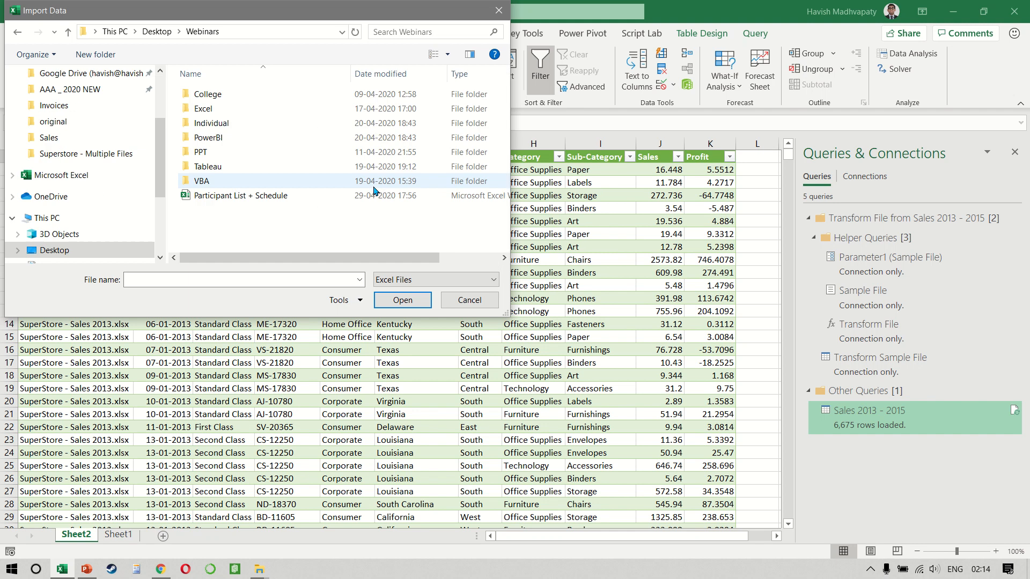
click(242, 139)
double_click(243, 139)
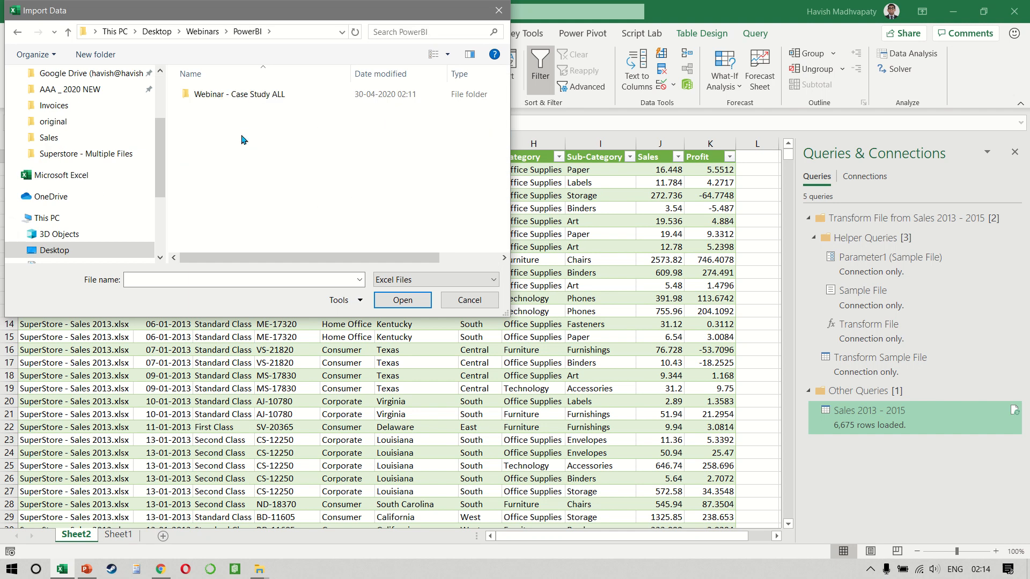
double_click(262, 95)
double_click(255, 125)
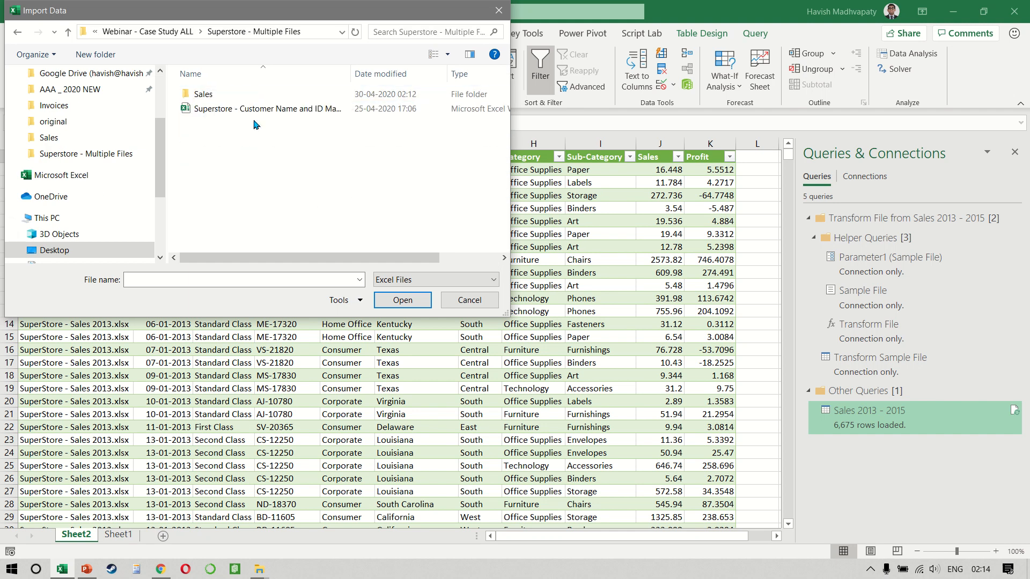
Import the SuperStore - Sales 2016 workbook from the Sales folder, choosing Sheet1 and opening its data for transformation
click(236, 99)
double_click(236, 100)
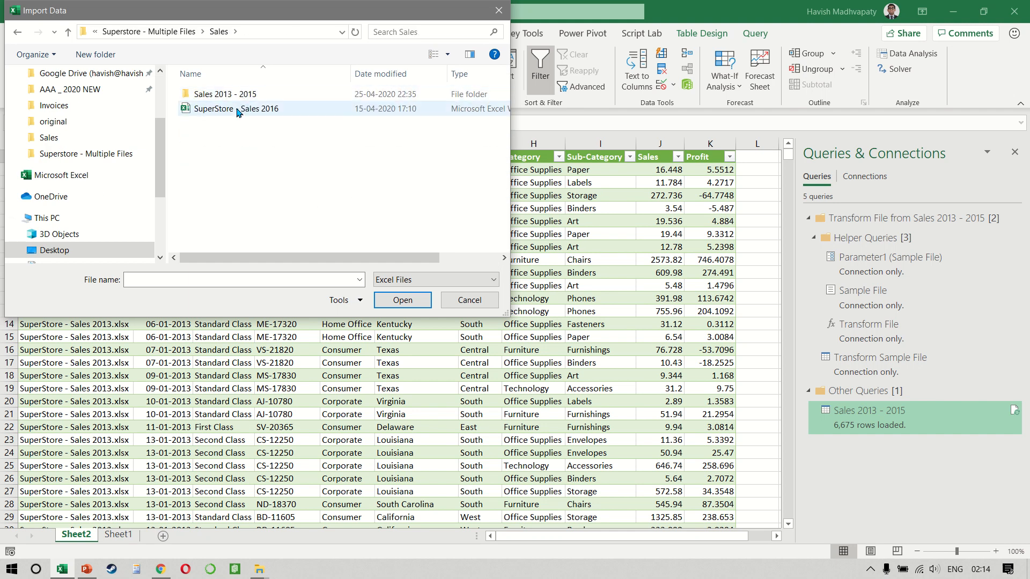
click(239, 110)
click(403, 300)
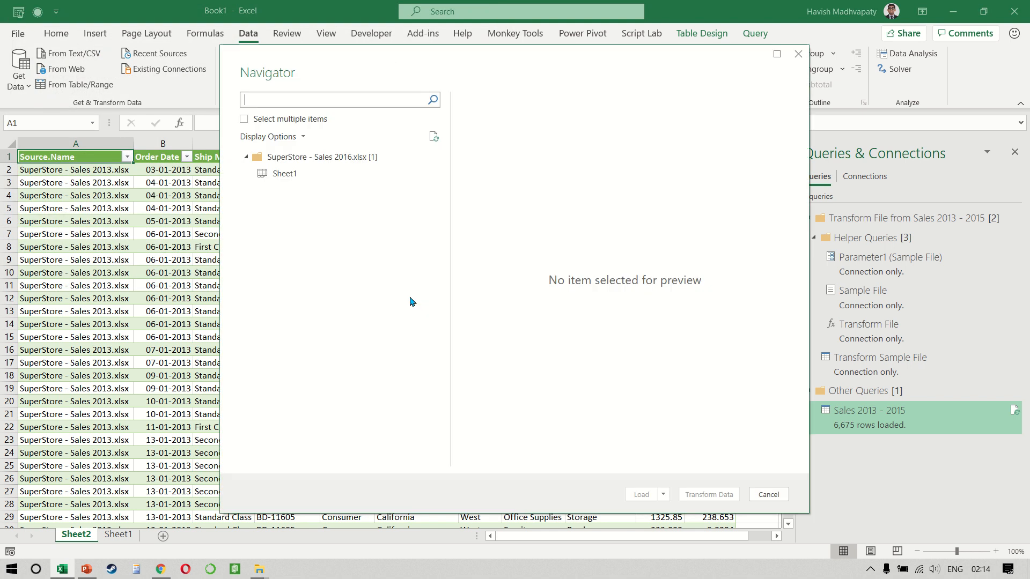
click(298, 179)
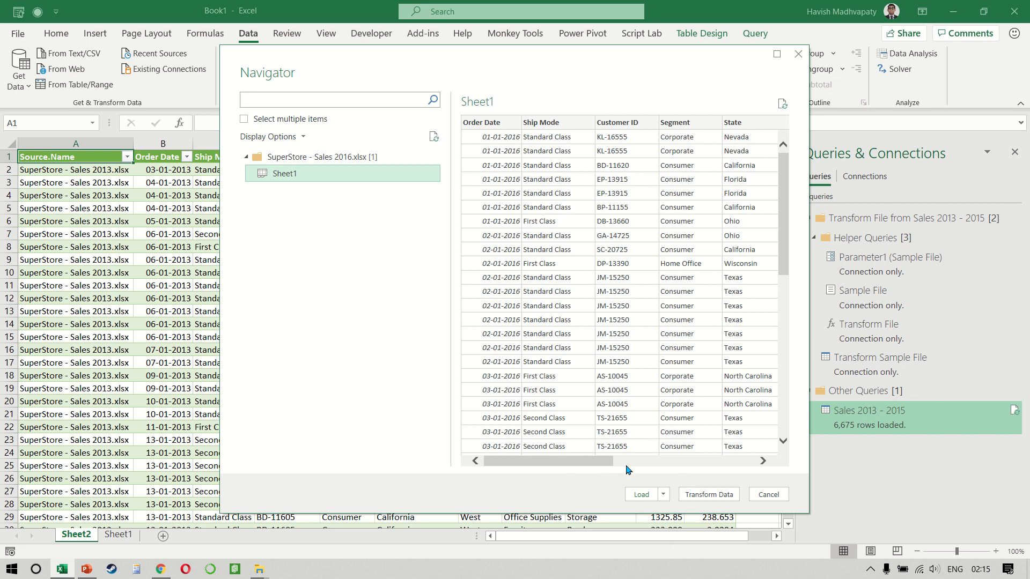
click(709, 494)
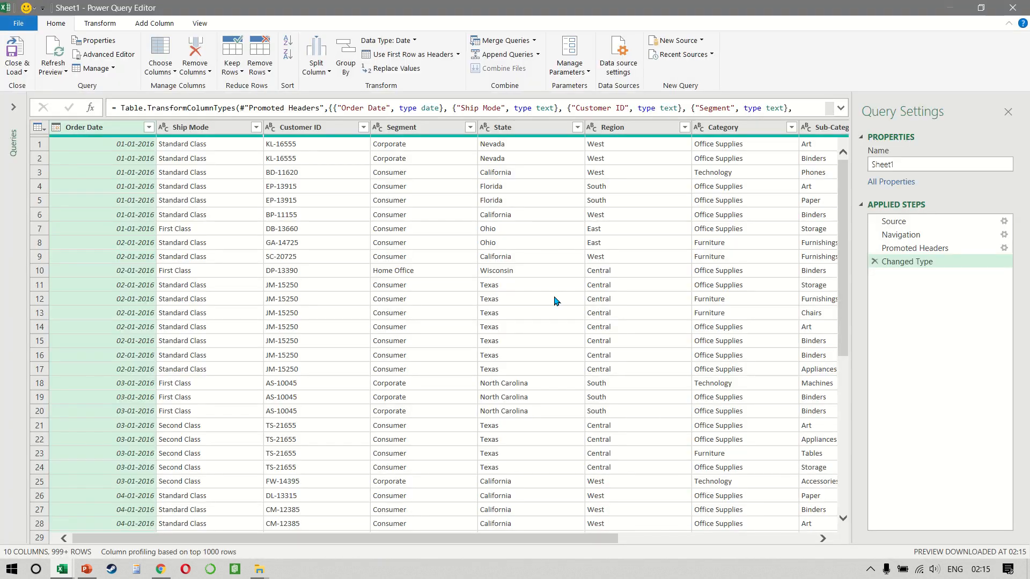
Rename the Sheet1 query as Sales 2016 in the expanded query list
click(13, 107)
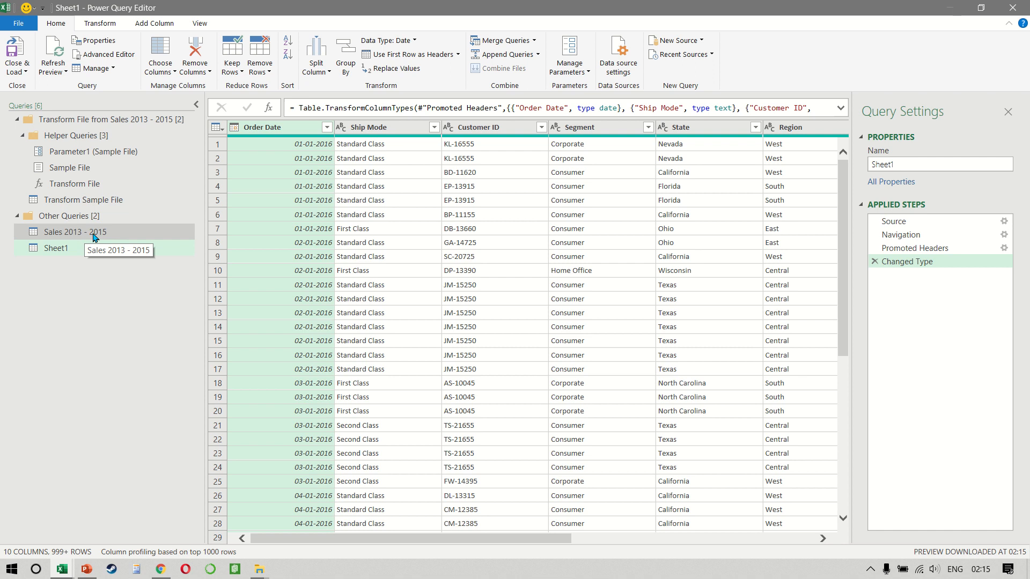
click(68, 255)
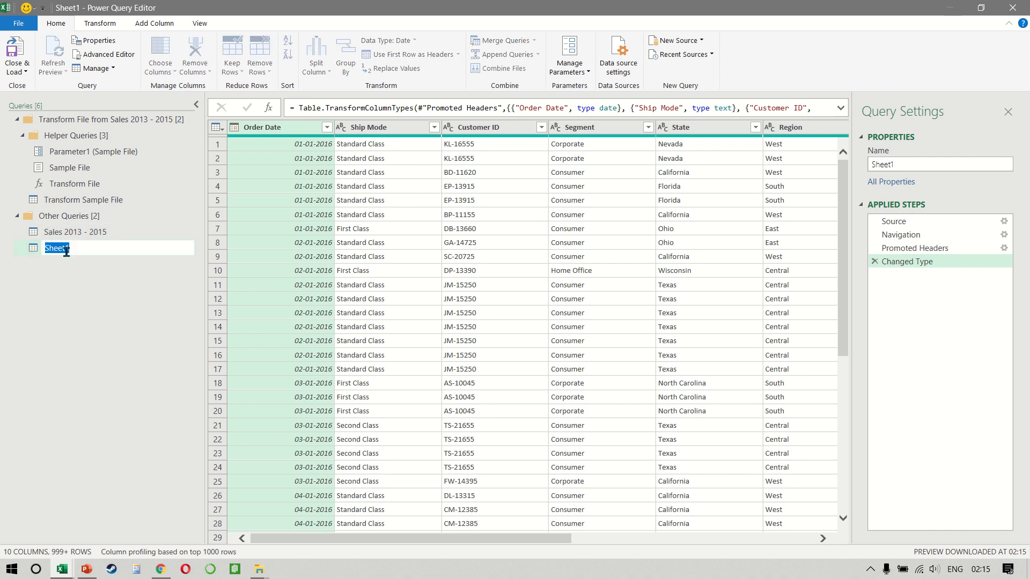
text(sALES)
key(ctrl+a)
key(Caps_Lock)
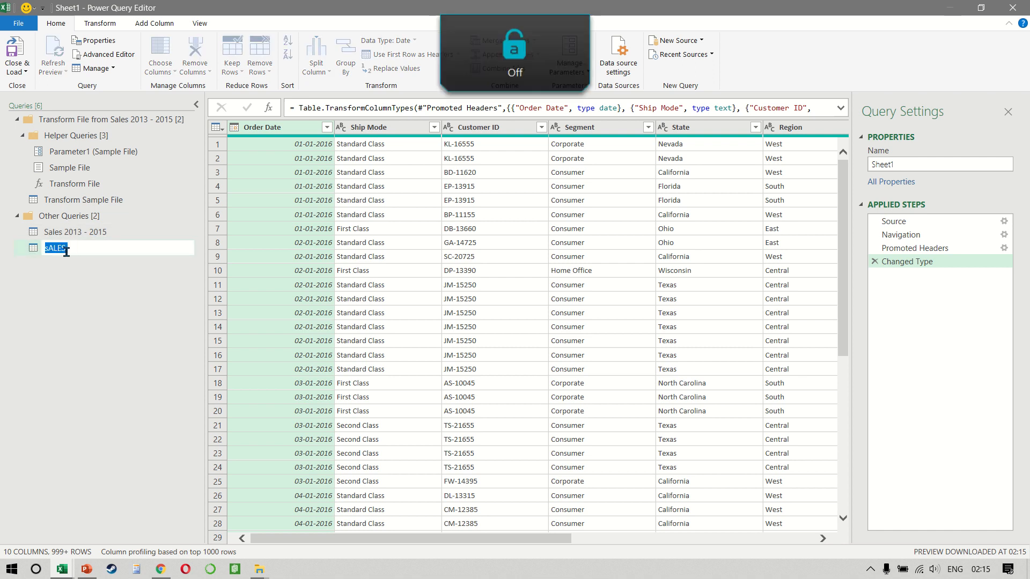
text(Sales 2016)
key(Return)
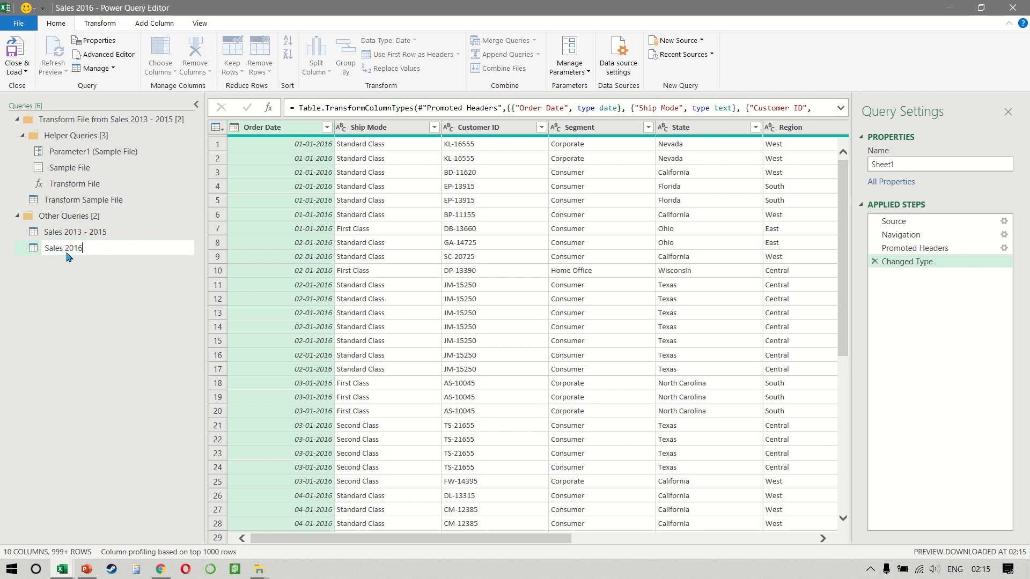
Append the Sales 2016 table to the Sales 2013 - 2015 query as a two-table append
click(148, 233)
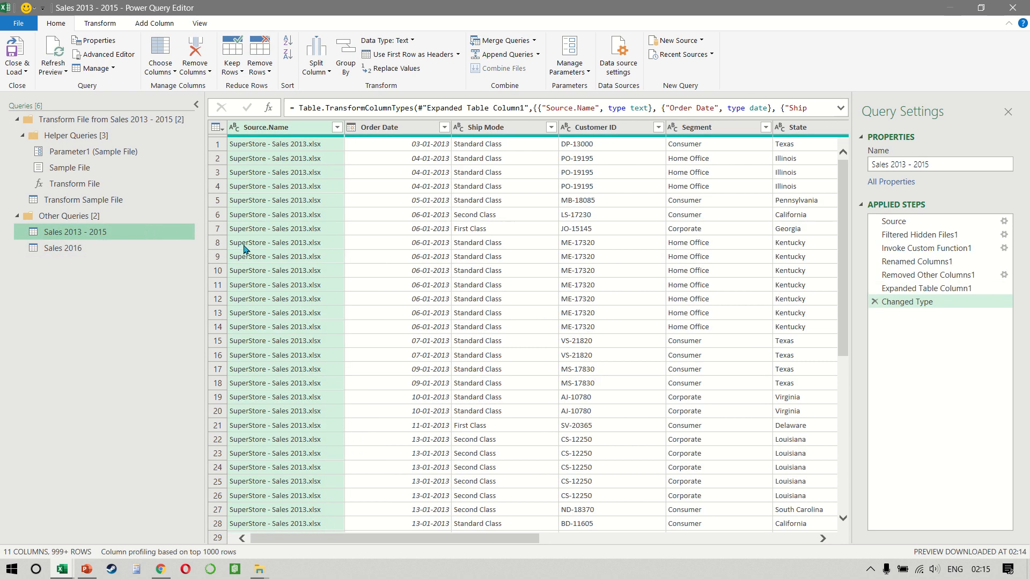
click(538, 54)
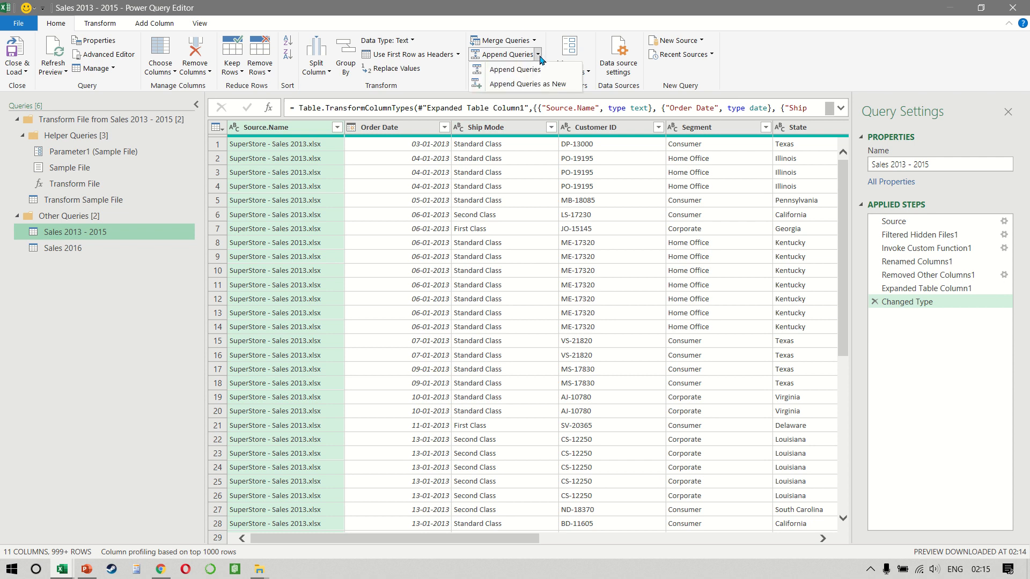
click(542, 77)
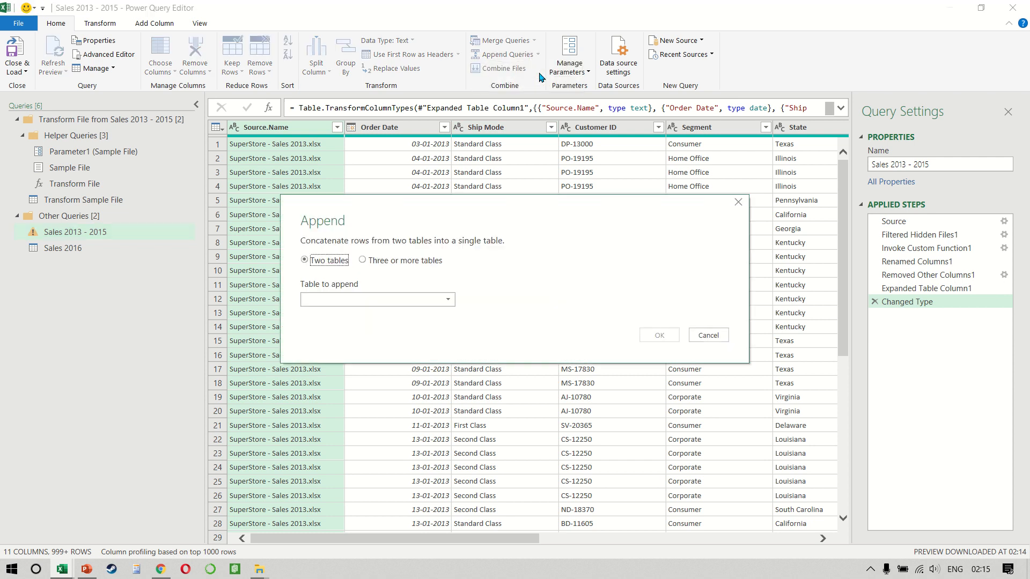
click(354, 299)
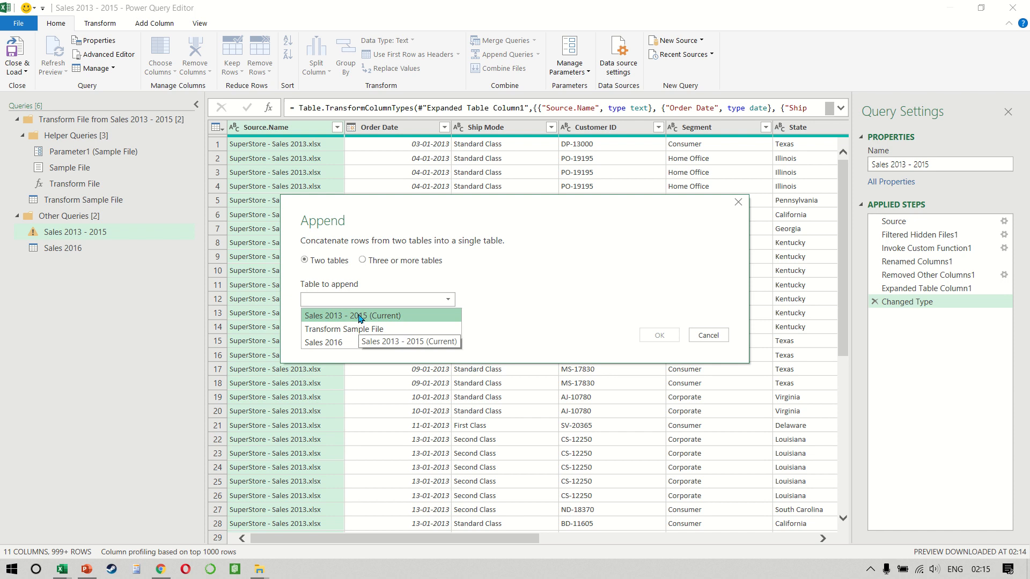
click(355, 342)
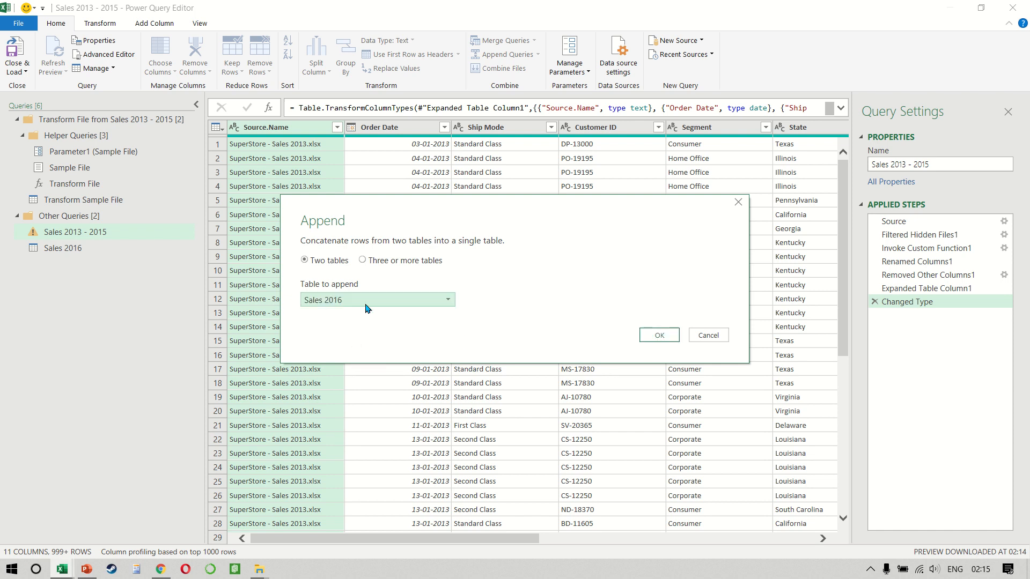
click(656, 334)
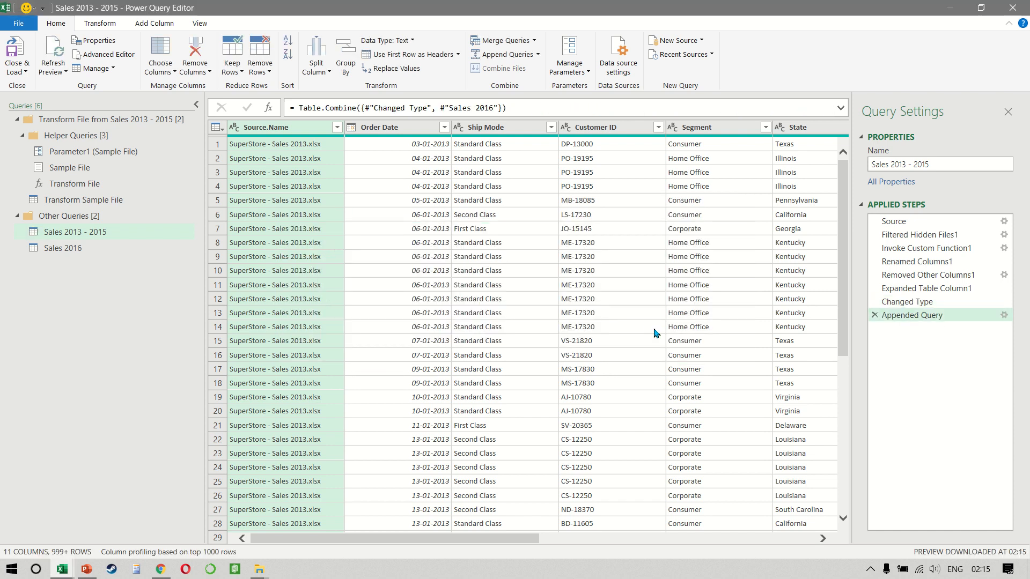
Sort the appended data by Order Date descending to check the newest dates, and change the sort to ascending
click(444, 128)
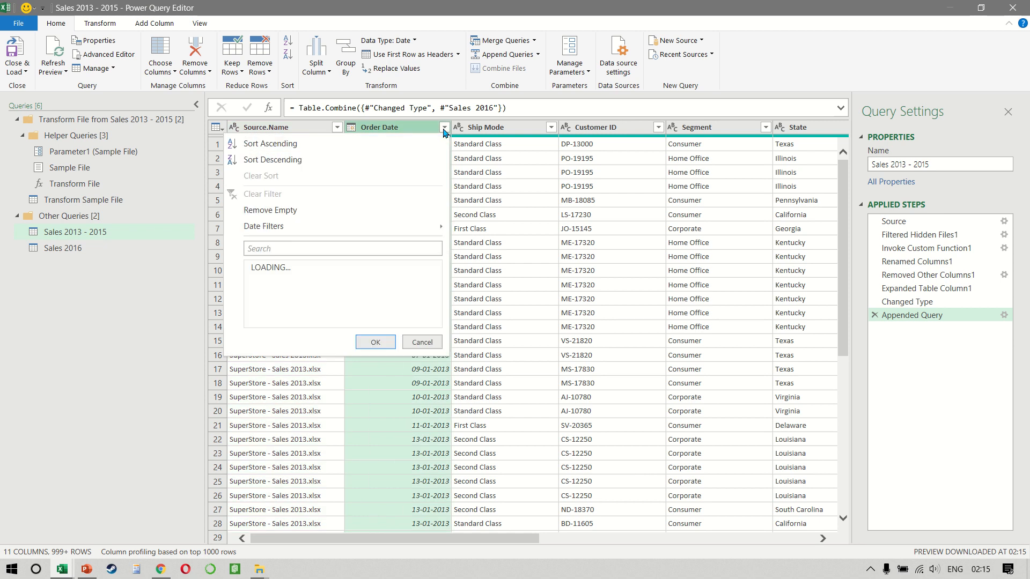
click(270, 161)
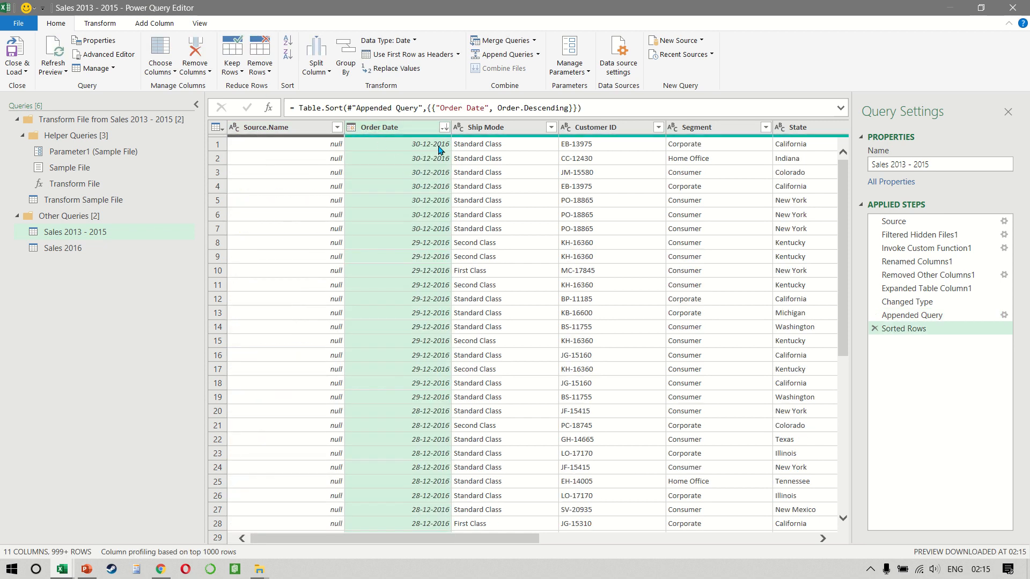
click(445, 128)
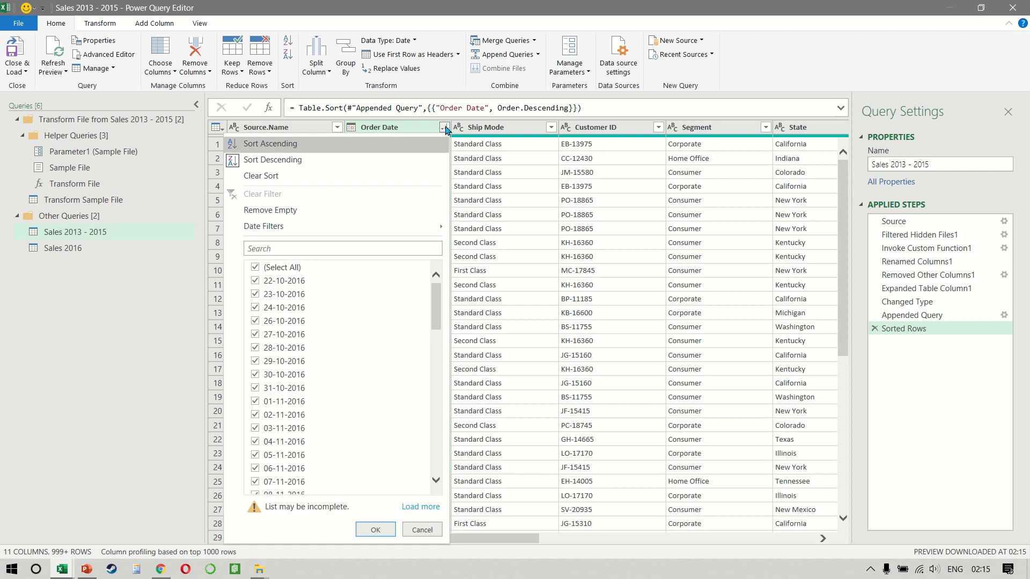
click(270, 144)
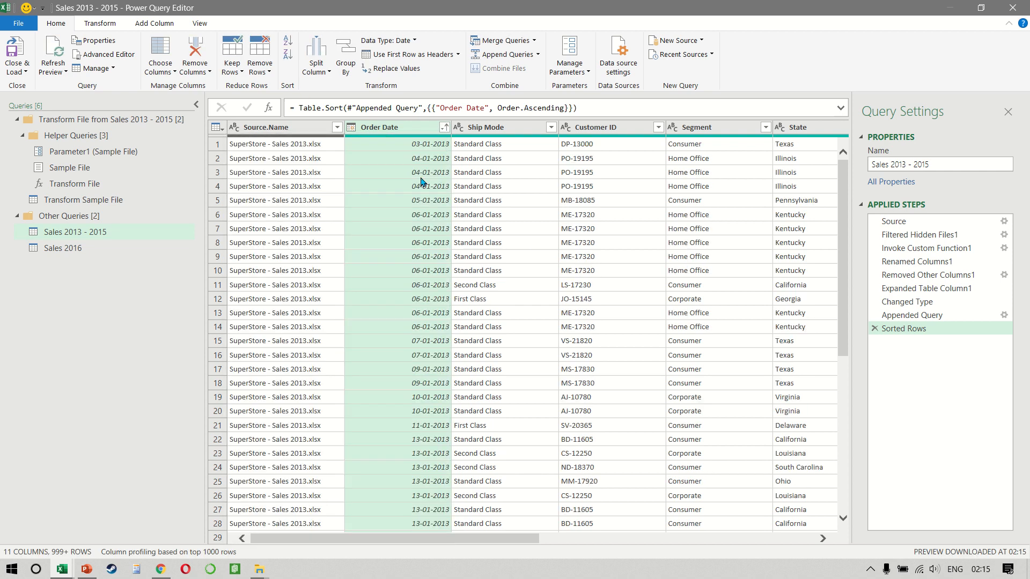
Remove the Source.Name column from the Sales 2013 - 2015 query
right_click(277, 133)
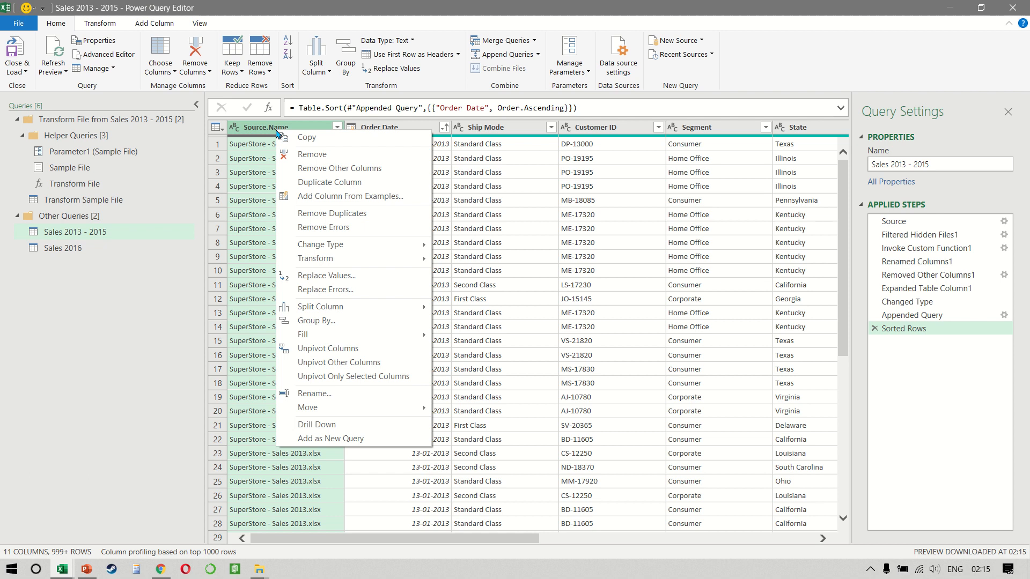
click(304, 156)
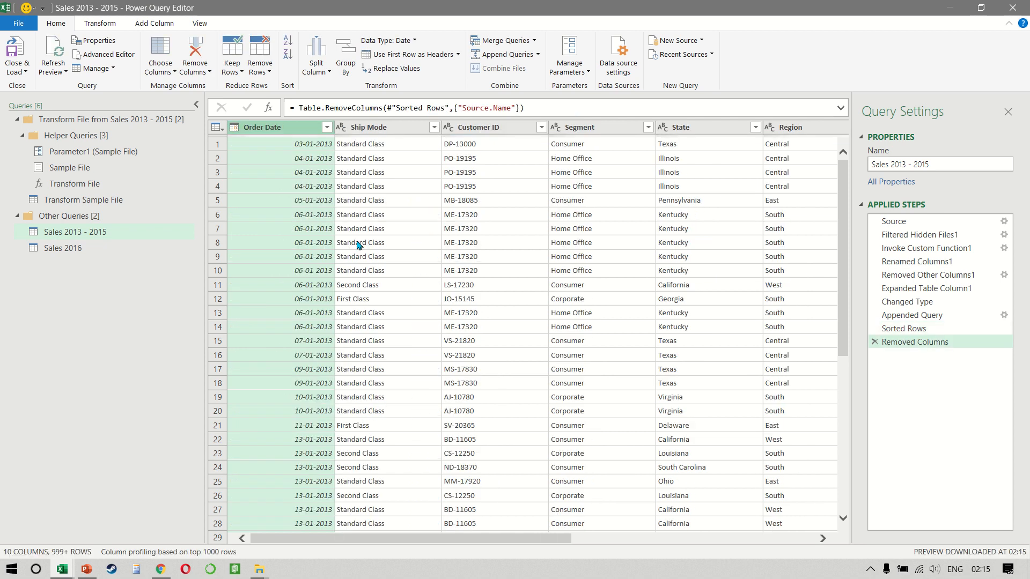
click(358, 245)
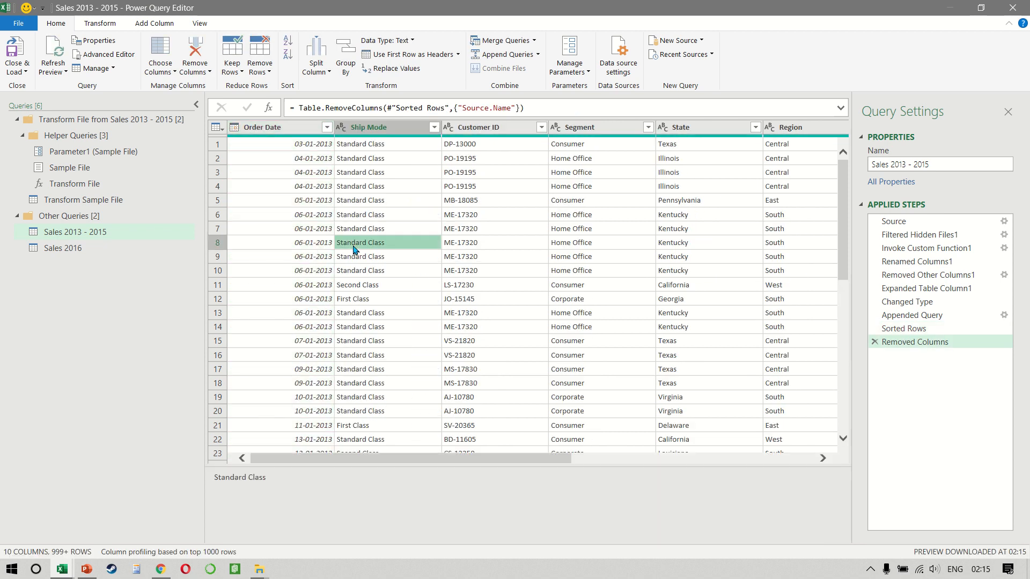
click(99, 253)
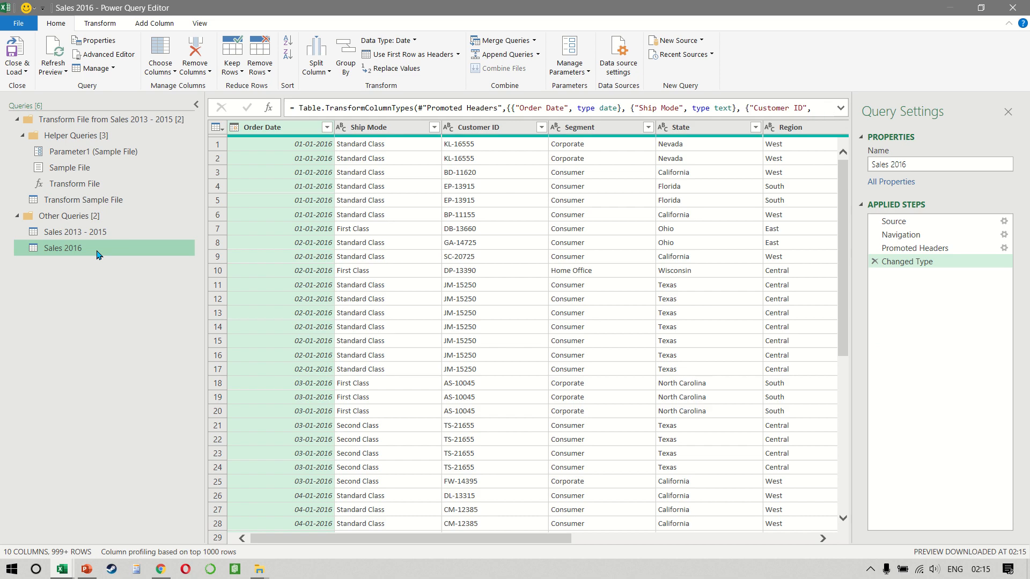
right_click(100, 254)
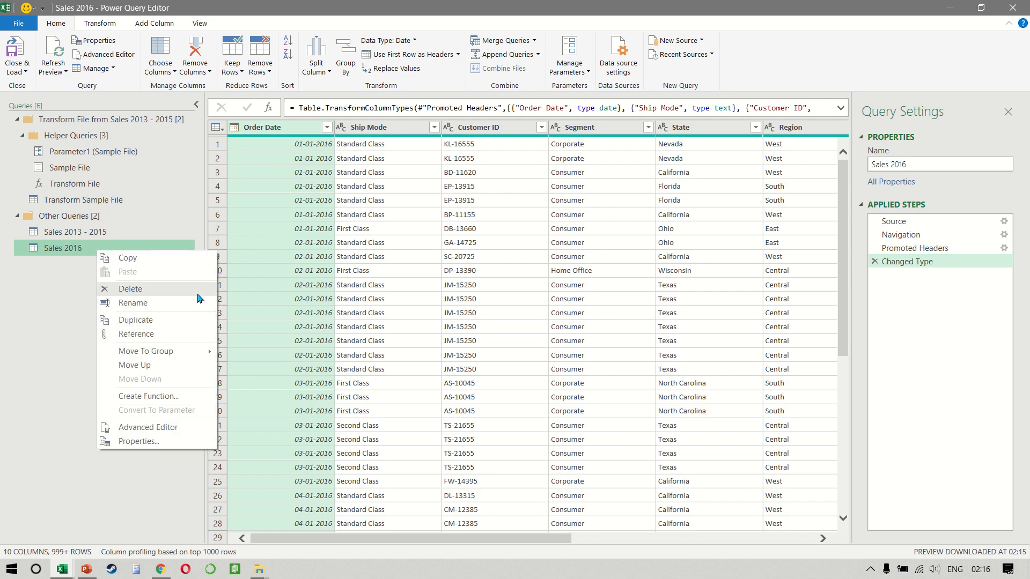
click(158, 442)
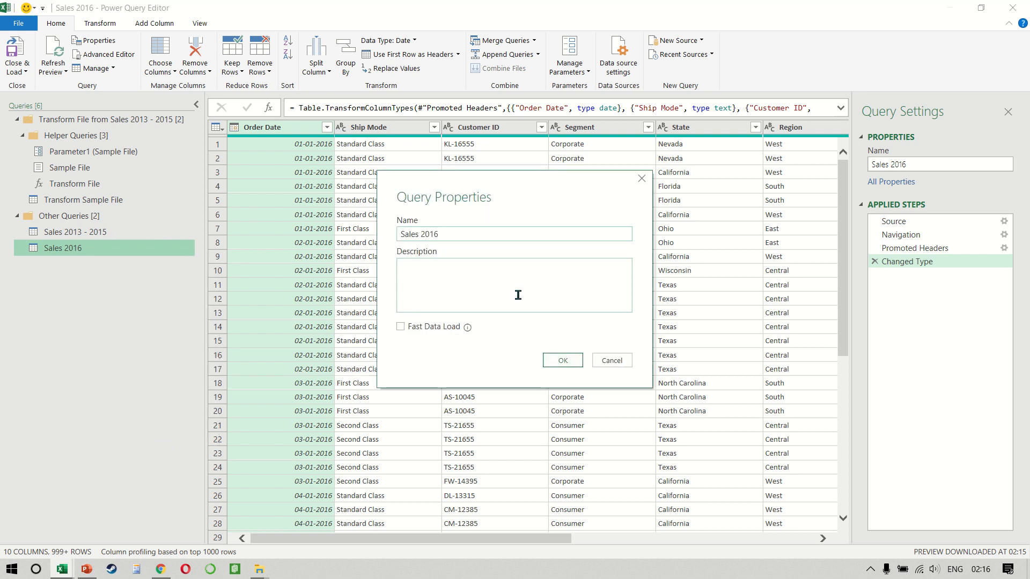
click(614, 360)
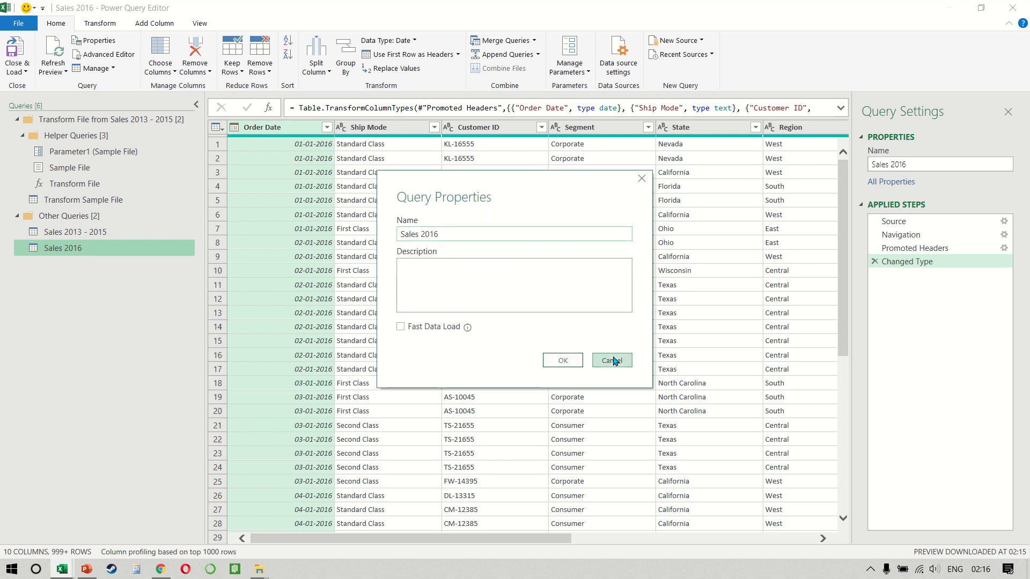
right_click(142, 250)
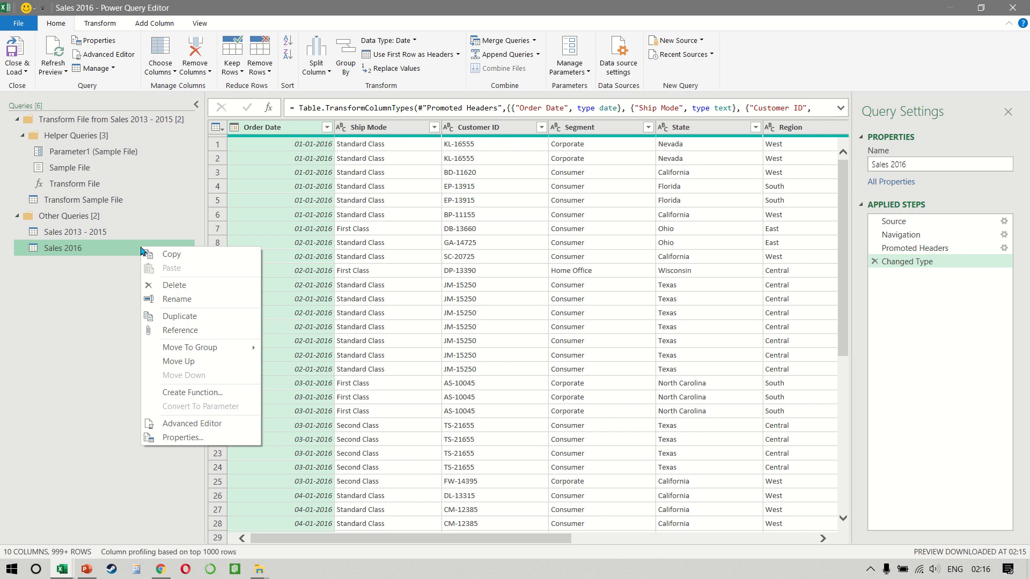
click(365, 265)
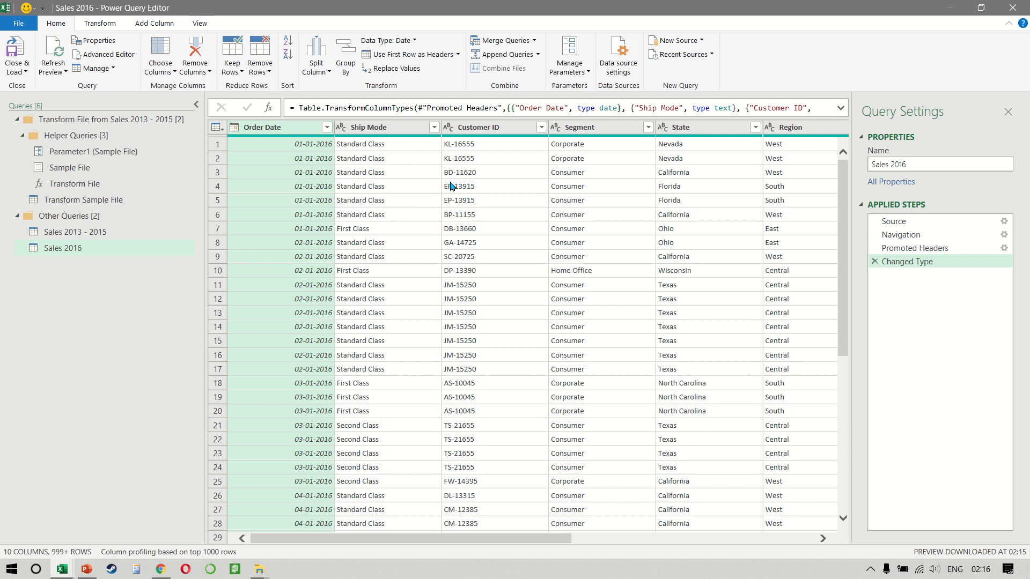
Close and load the queries into the workbook, and check the last order dates in the Sales 2016 table
click(13, 49)
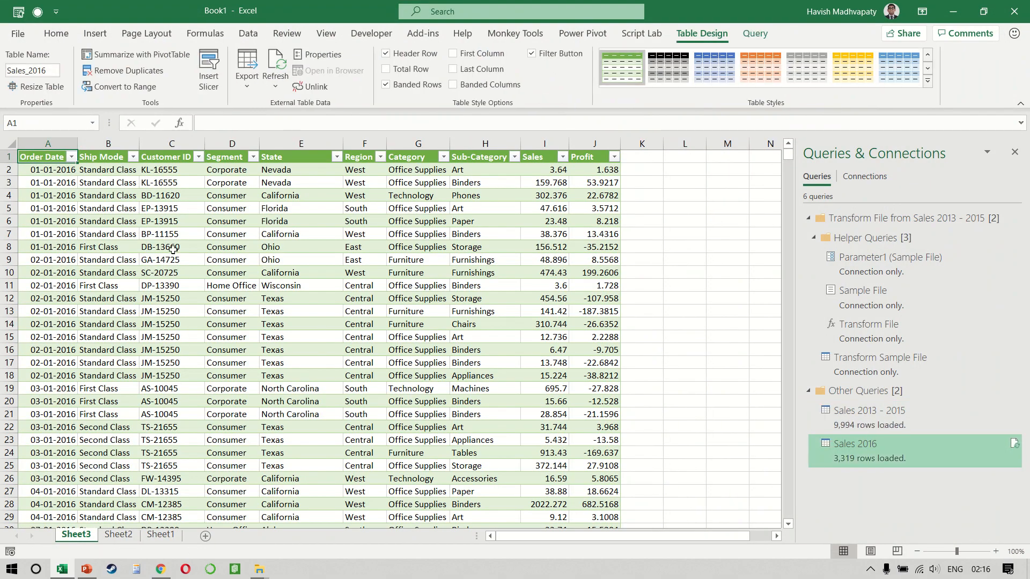
click(108, 217)
key(Left)
key(ctrl+Down)
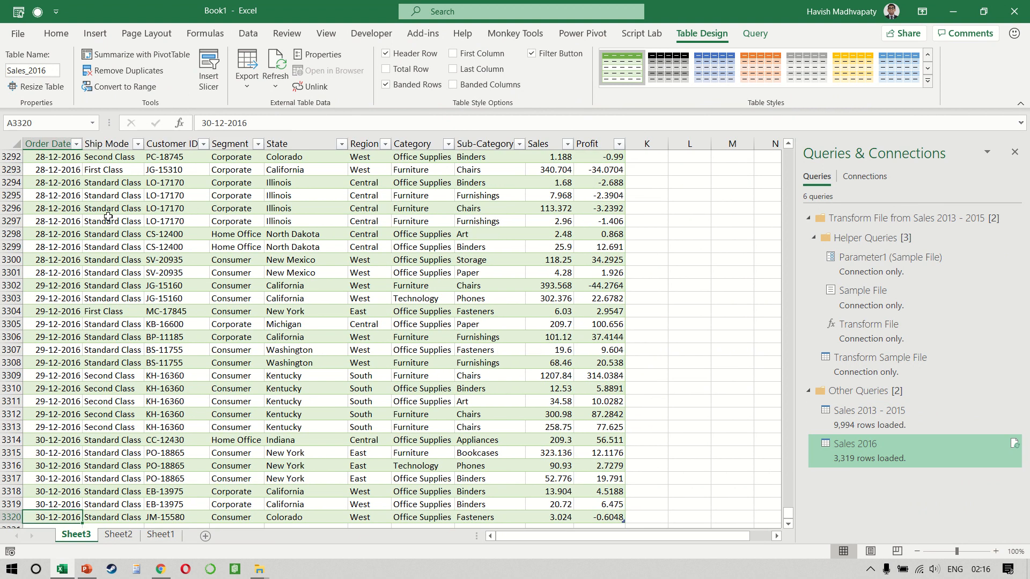
Rename the worksheet holding the Sales 2016 table as 2016
double_click(76, 536)
text(2016)
key(Return)
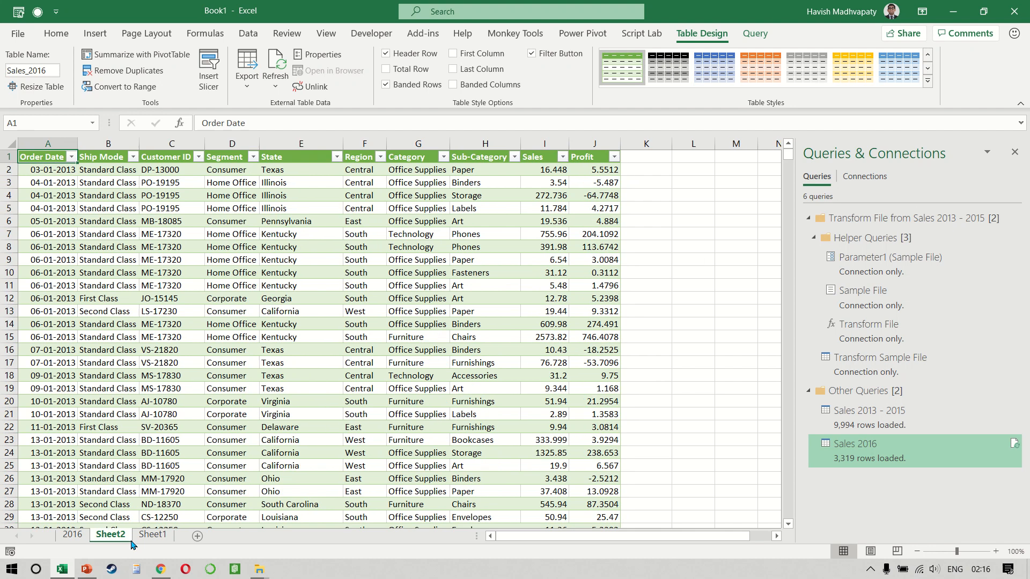
Check the extent of the appended sales table on Sheet2 and rename that sheet as 2013-2016
click(129, 539)
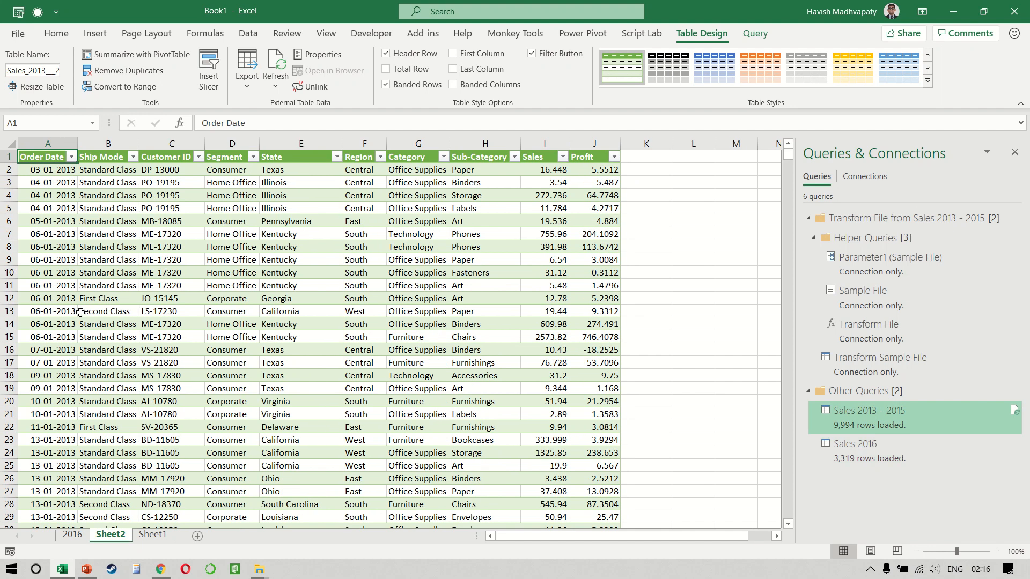
key(Down)
key(ctrl+Down)
key(ctrl+Home)
double_click(115, 535)
text(2013-20)
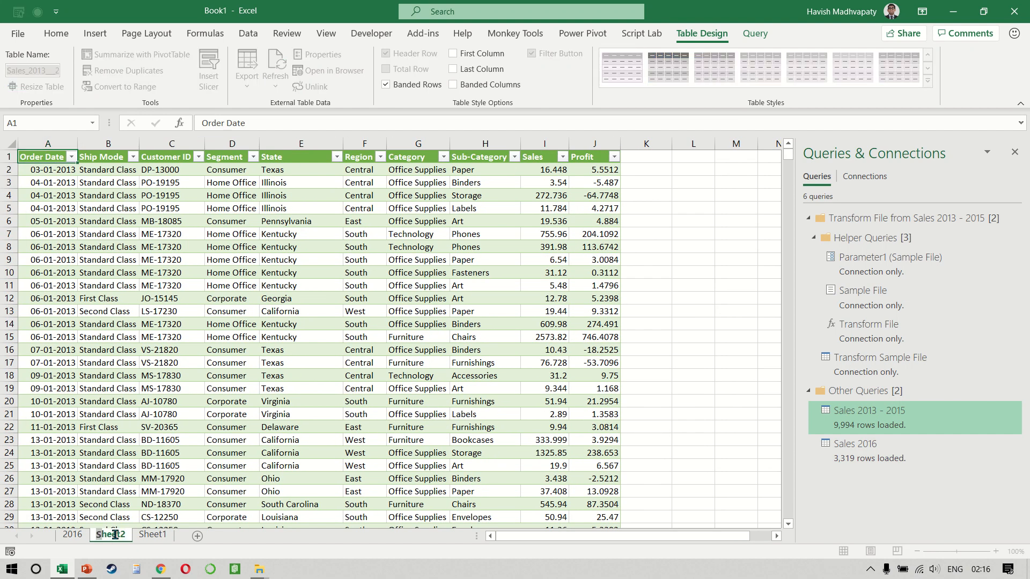
text(16)
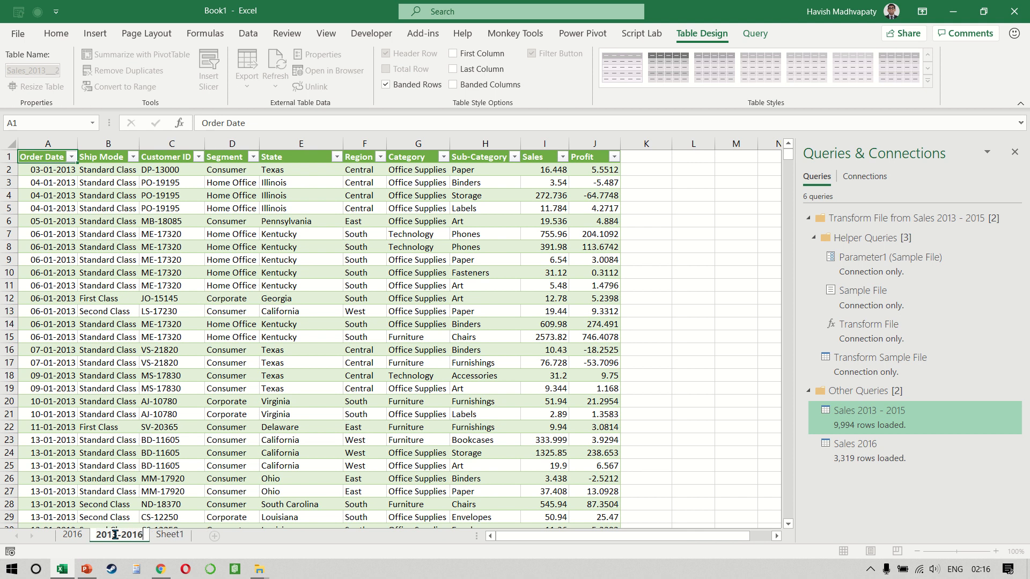
key(Return)
Rename the table on the 2013-2016 sheet as SALES_2013_2016
click(187, 310)
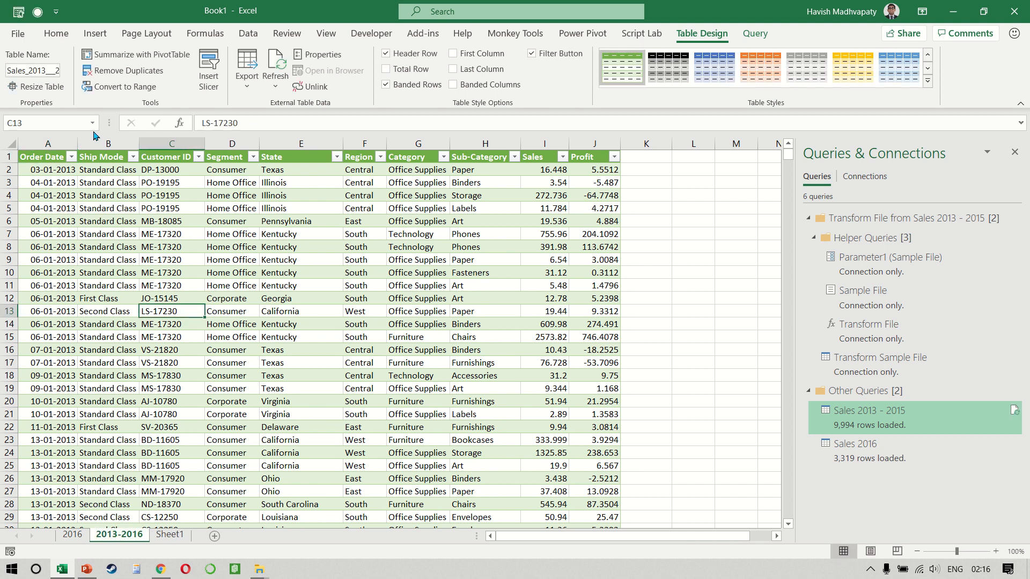
click(43, 71)
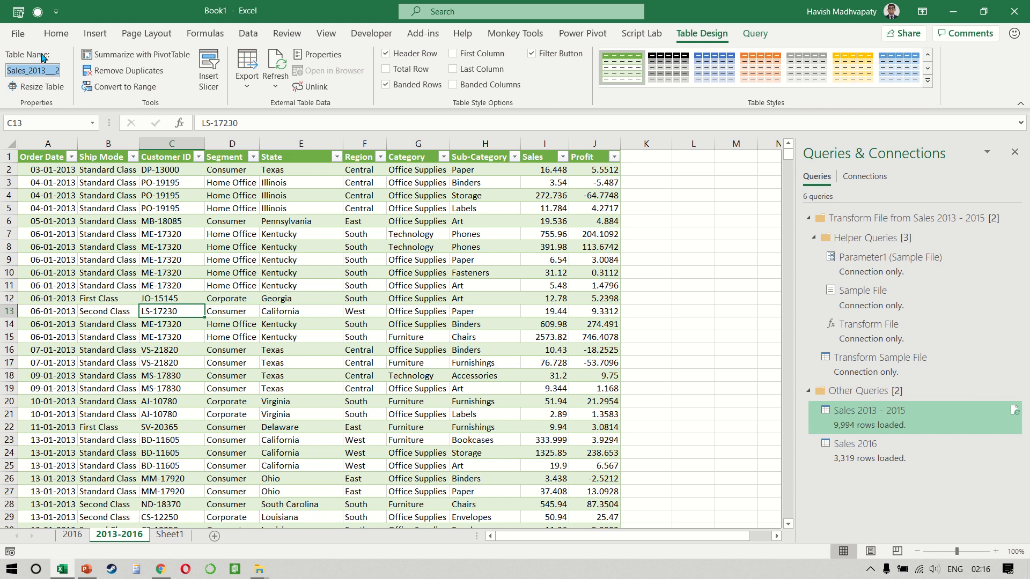
key(Caps_Lock)
text(SALES_2013)
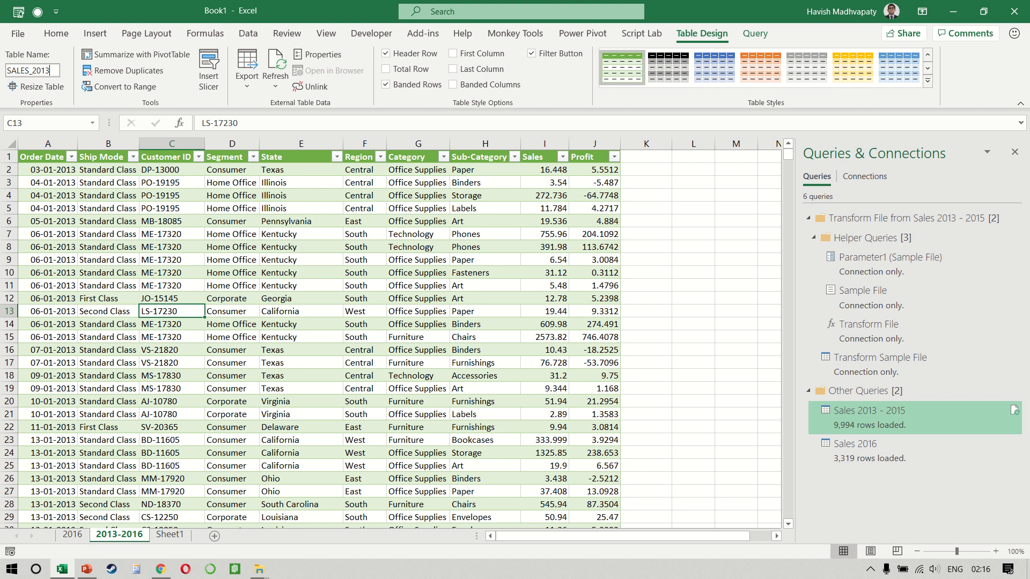
text(_2016)
key(Return)
click(261, 210)
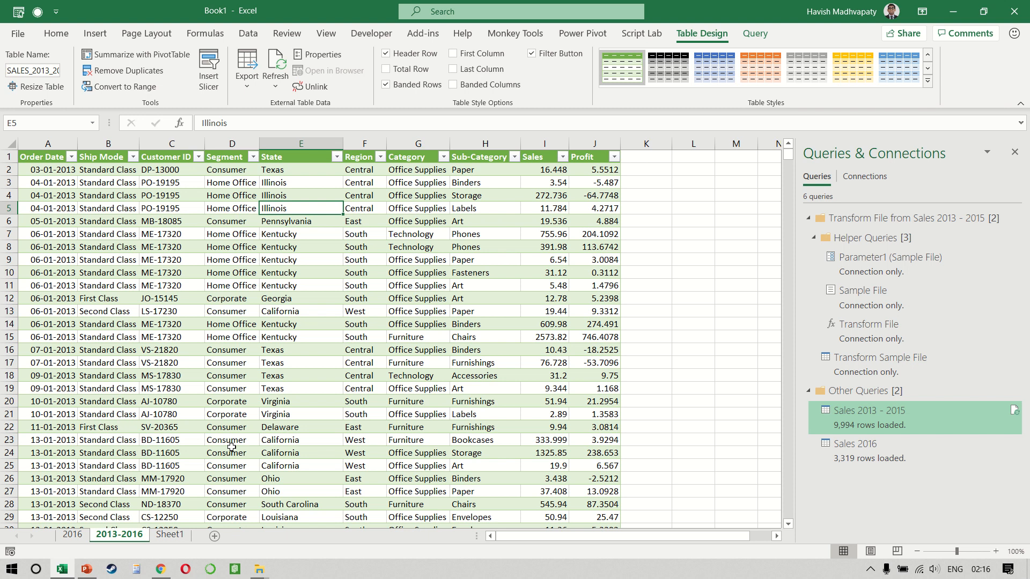
click(513, 248)
Import Sheet1 of the Superstore - Customer Name and ID Mapping workbook and open it for transformation in the Power Query Editor
click(248, 33)
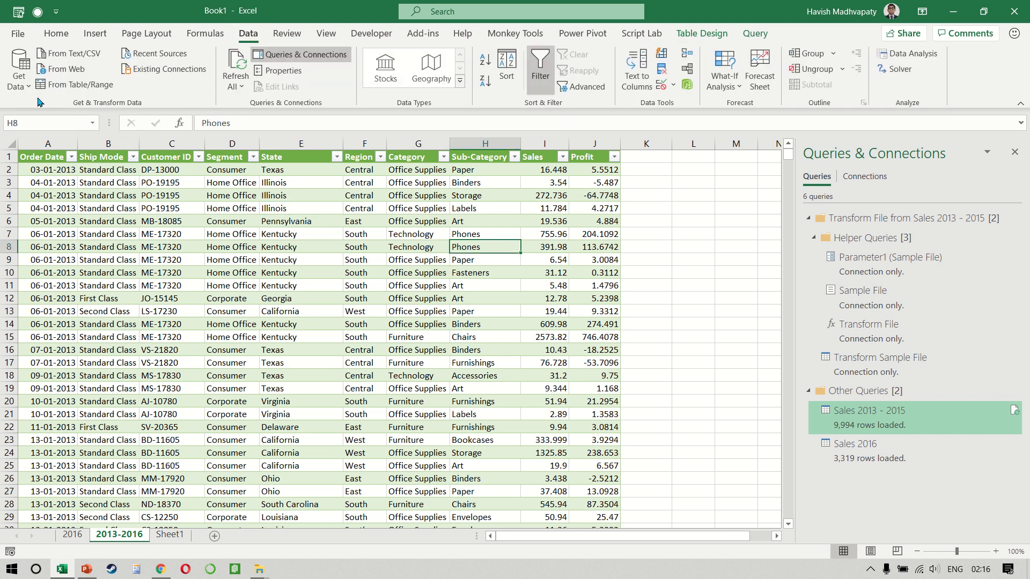
click(20, 81)
mouse_move(108, 110)
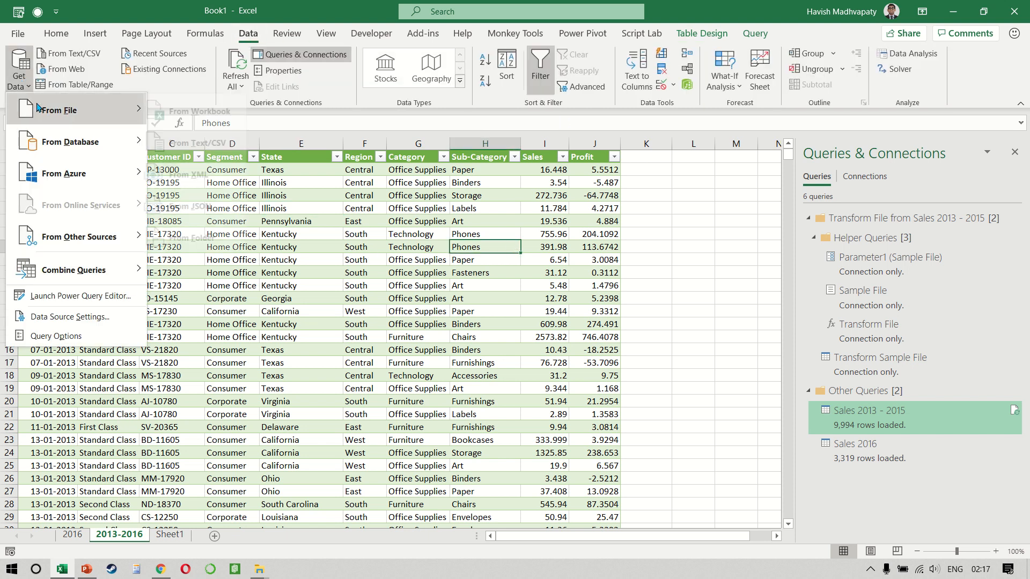
click(191, 110)
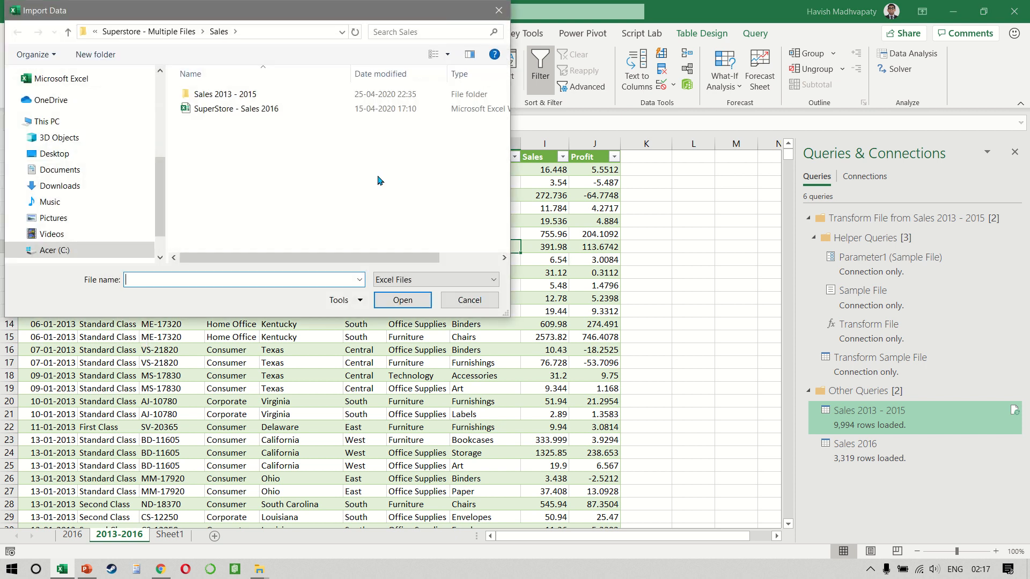
click(276, 110)
key(BackSpace)
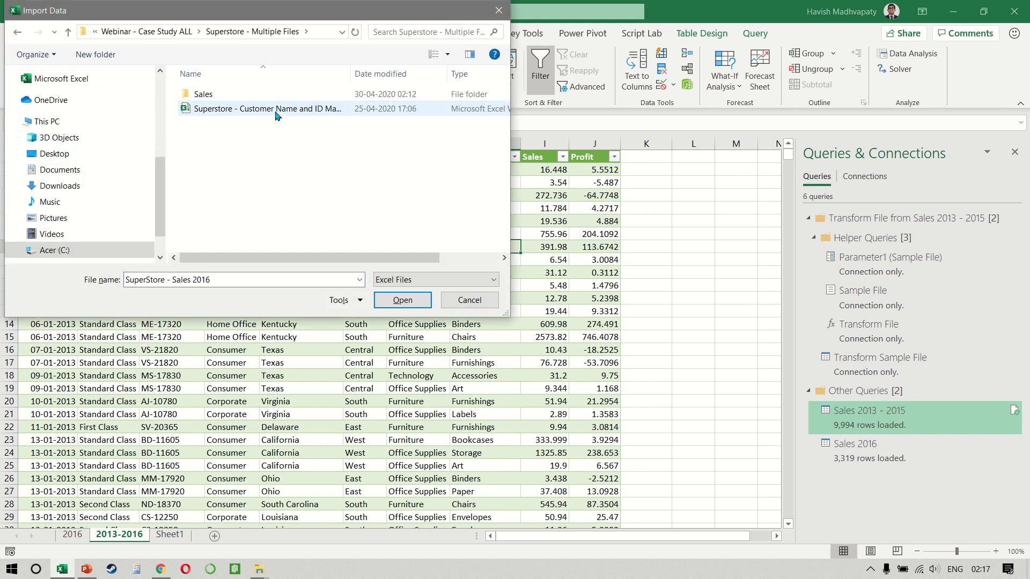
double_click(276, 112)
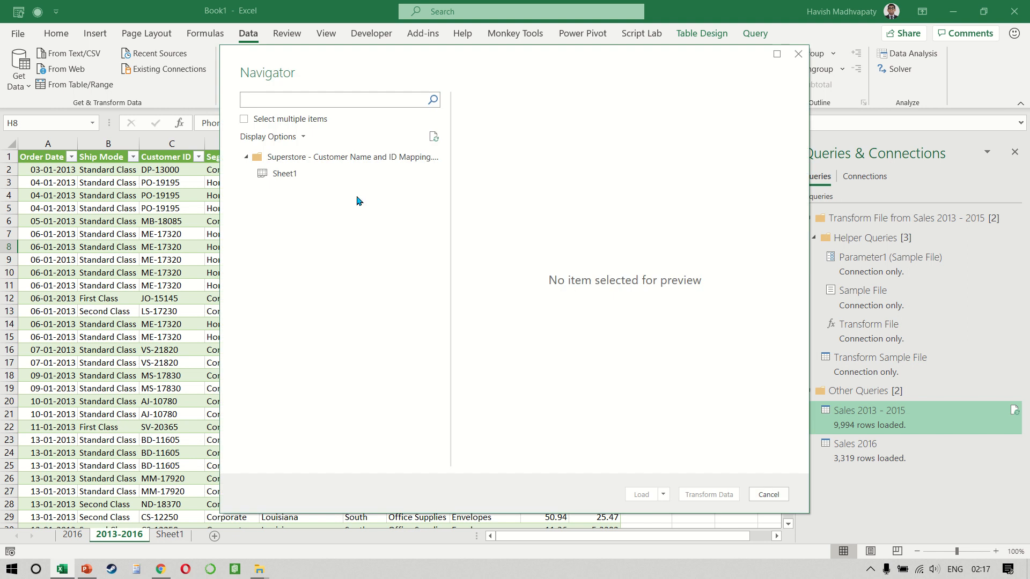
click(339, 178)
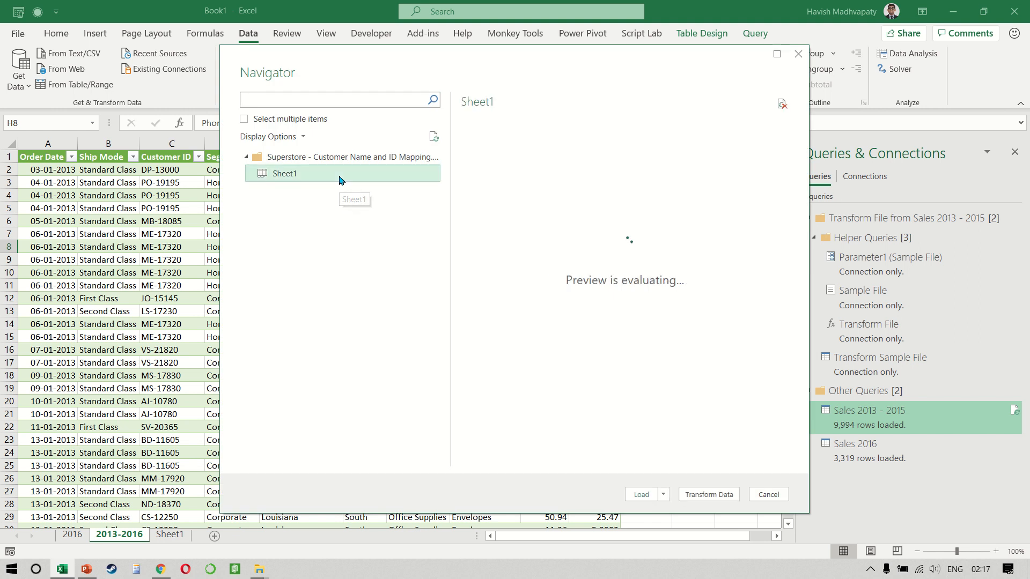
click(719, 496)
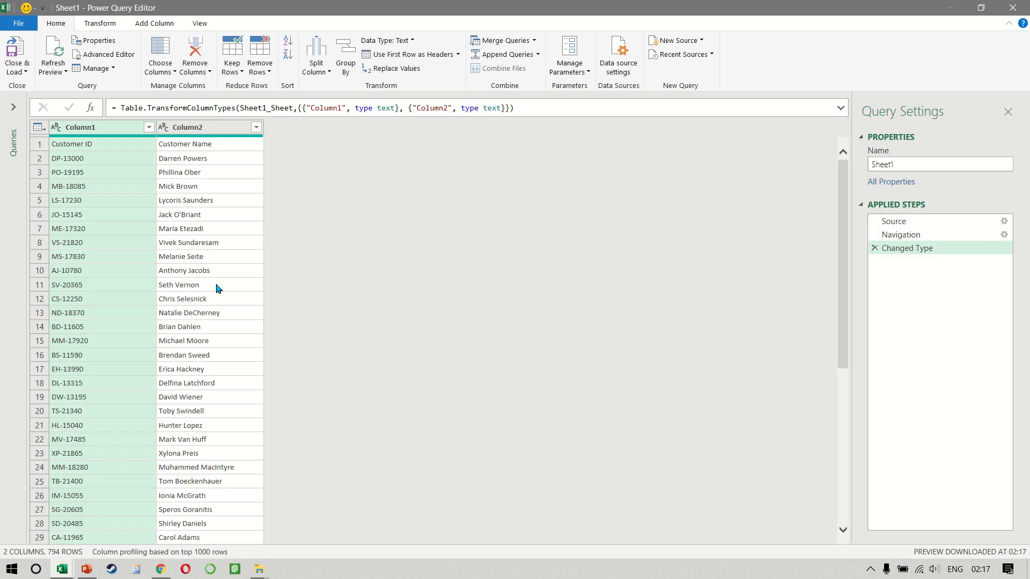
Expand the query list and promote the first row of the customer mapping data to column headers
click(13, 107)
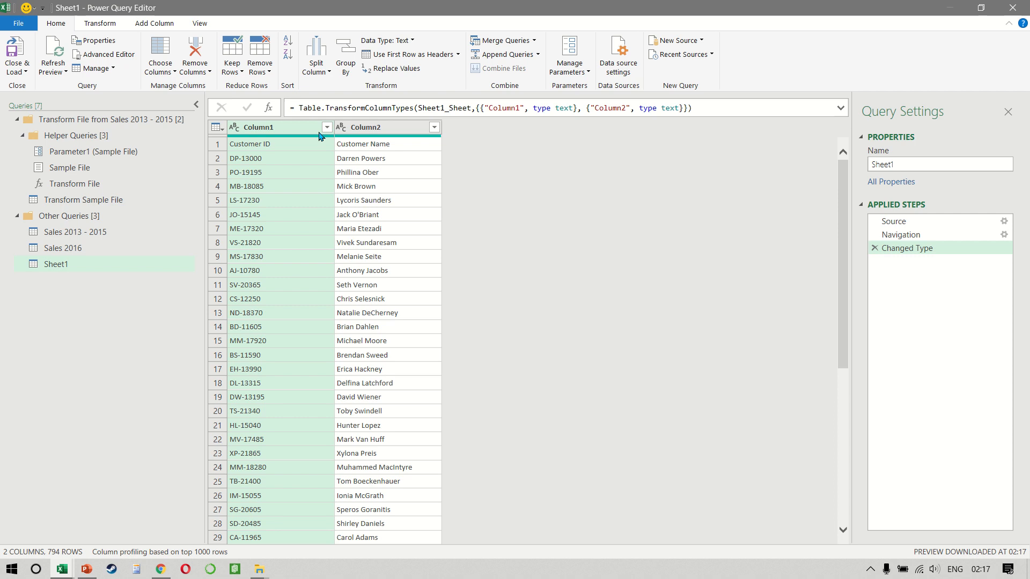
click(325, 147)
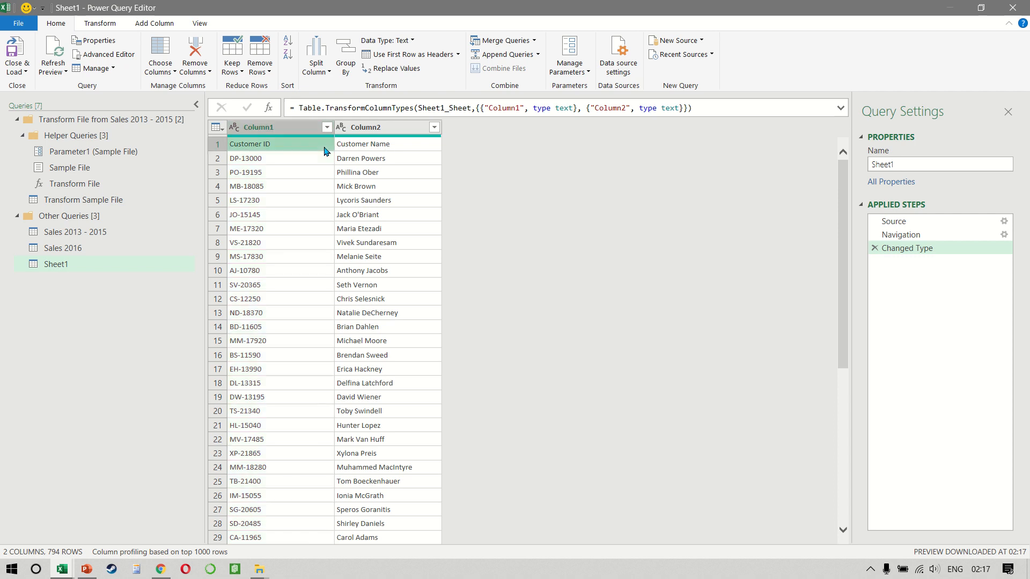
click(99, 23)
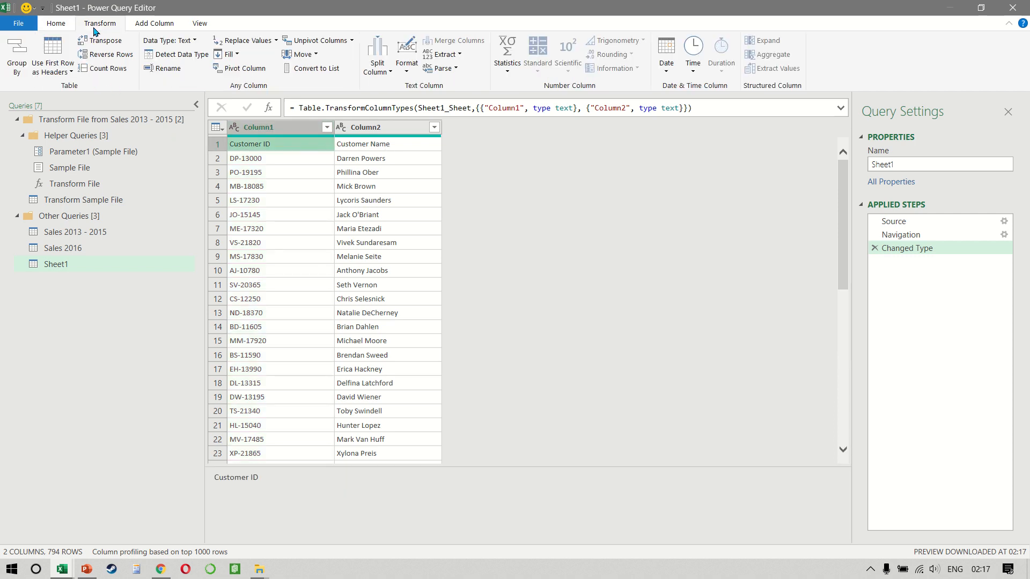
click(63, 47)
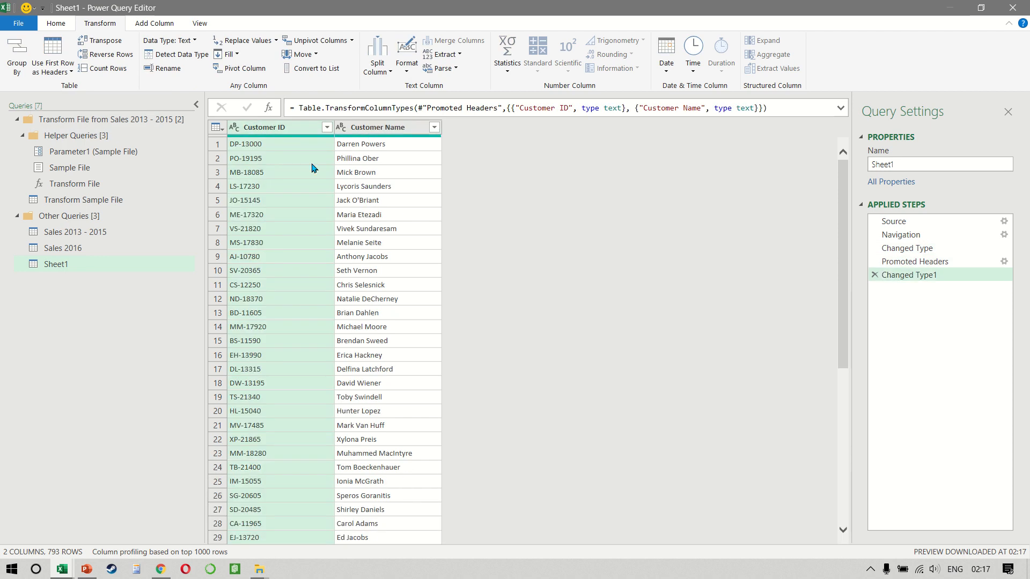
Rename the Sheet1 customer mapping query as Dim_CustIDandName
double_click(98, 265)
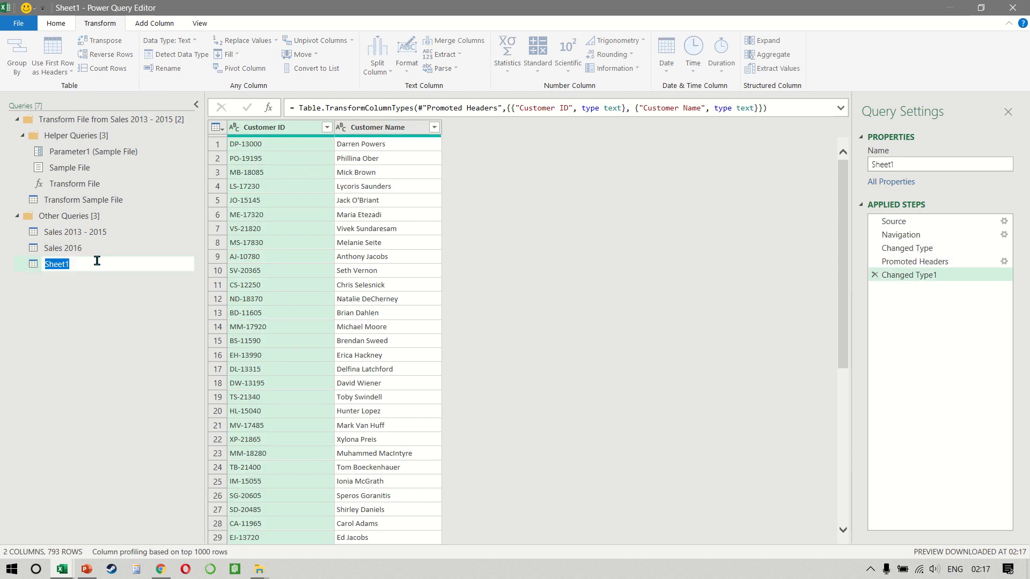
text(dl)
key(BackSpace)
key(BackSpace)
key(Caps_Lock)
text(Dim)
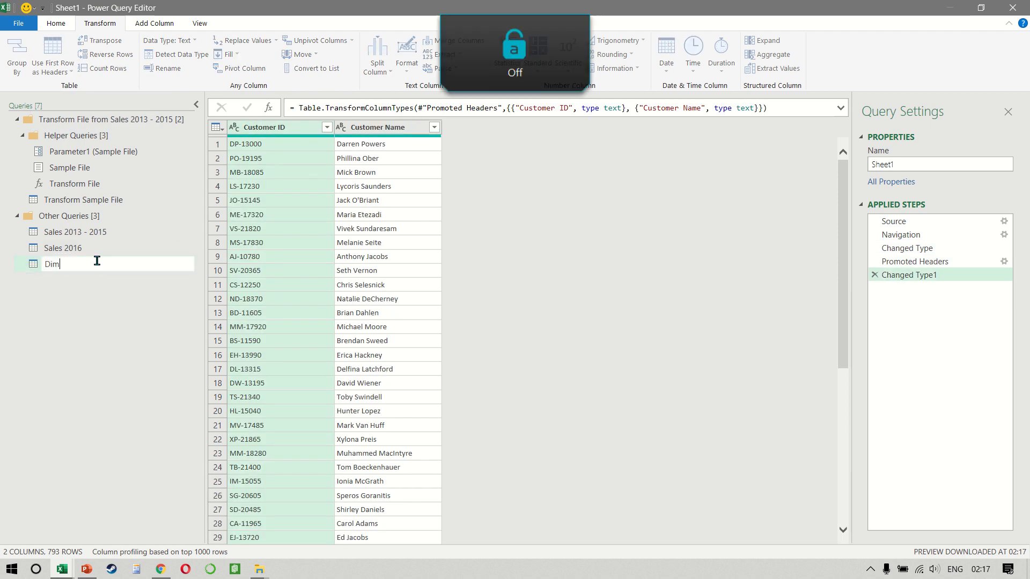
text(_CustIDandName)
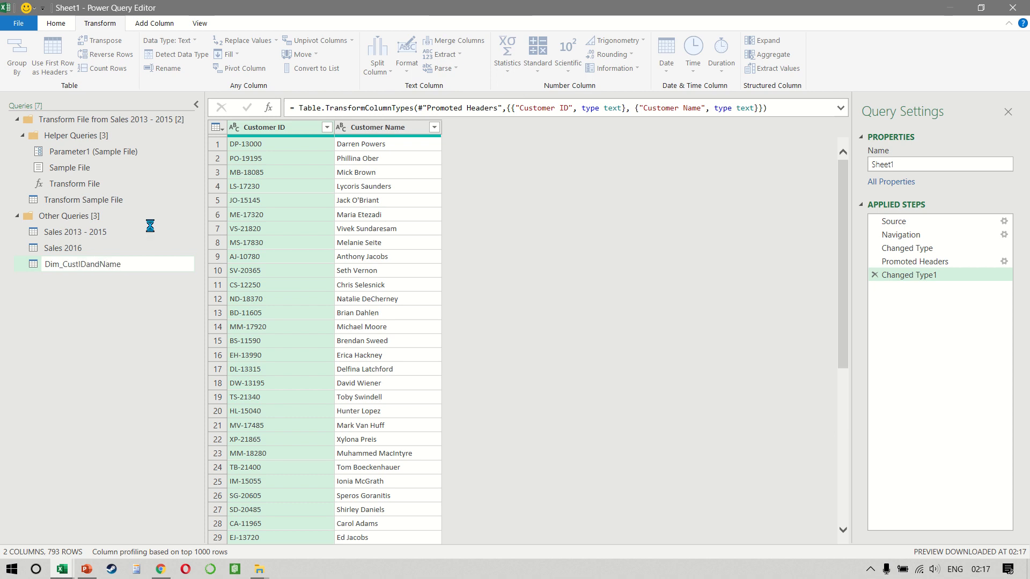
Rename the Sales 2013 - 2015 query as Fact_Sales2013-2016, without spaces
click(129, 232)
double_click(129, 233)
click(129, 232)
key(BackSpace)
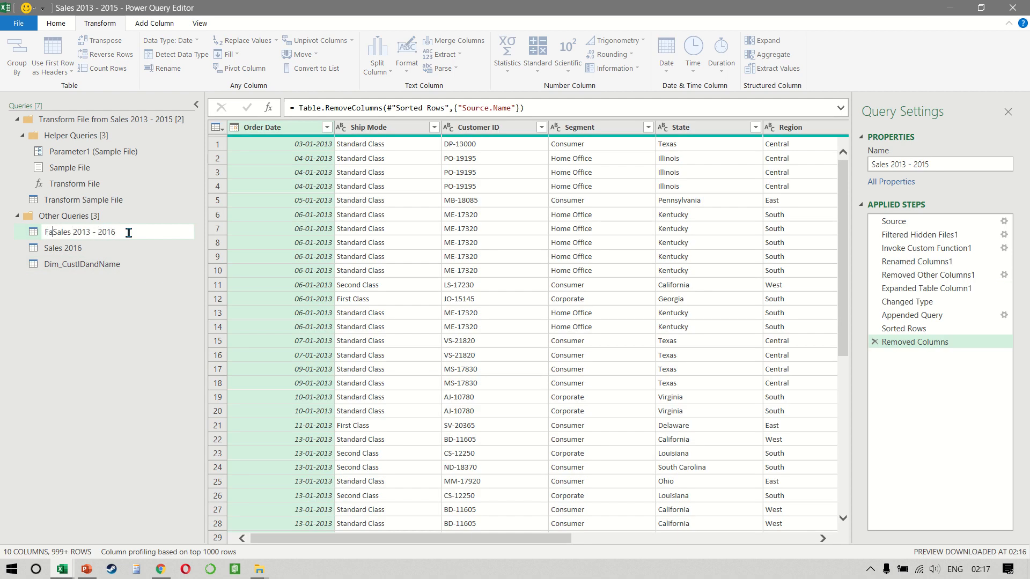
text(Fact_)
key(ctrl+Right)
key(BackSpace)
key(ctrl+Right)
key(BackSpace)
key(ctrl+Right)
key(BackSpace)
key(Return)
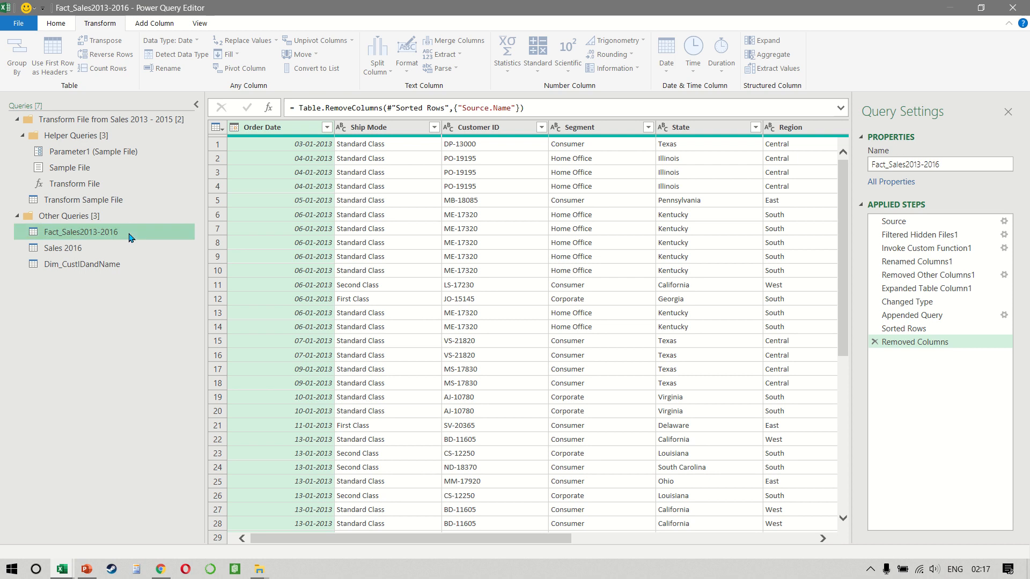
Merge Fact_Sales2013-2016 with Dim_CustIDandName on Customer ID using a left outer join
click(609, 285)
scroll(609, 287, right, 5)
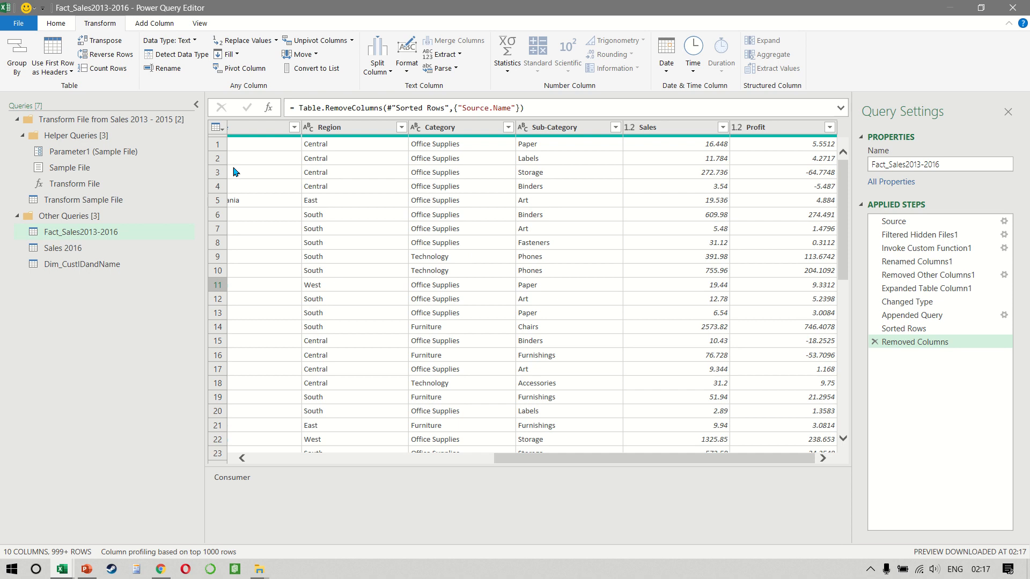
click(660, 224)
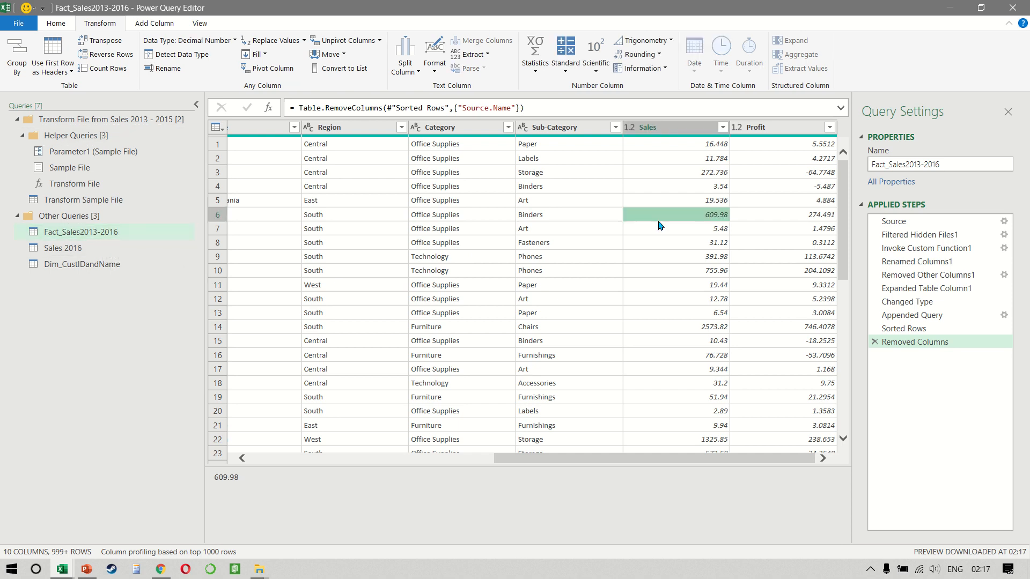
click(47, 23)
click(534, 41)
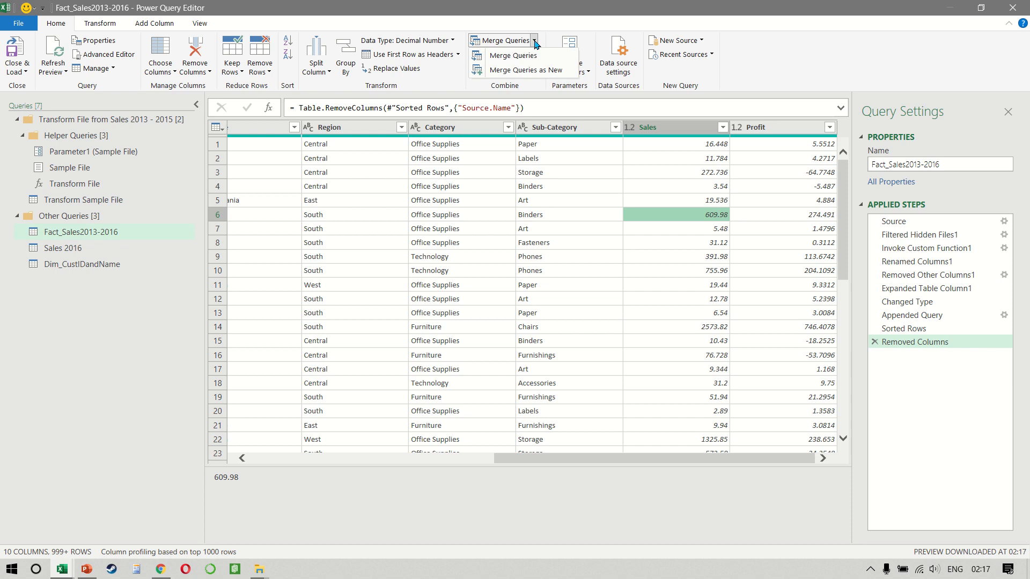
click(535, 57)
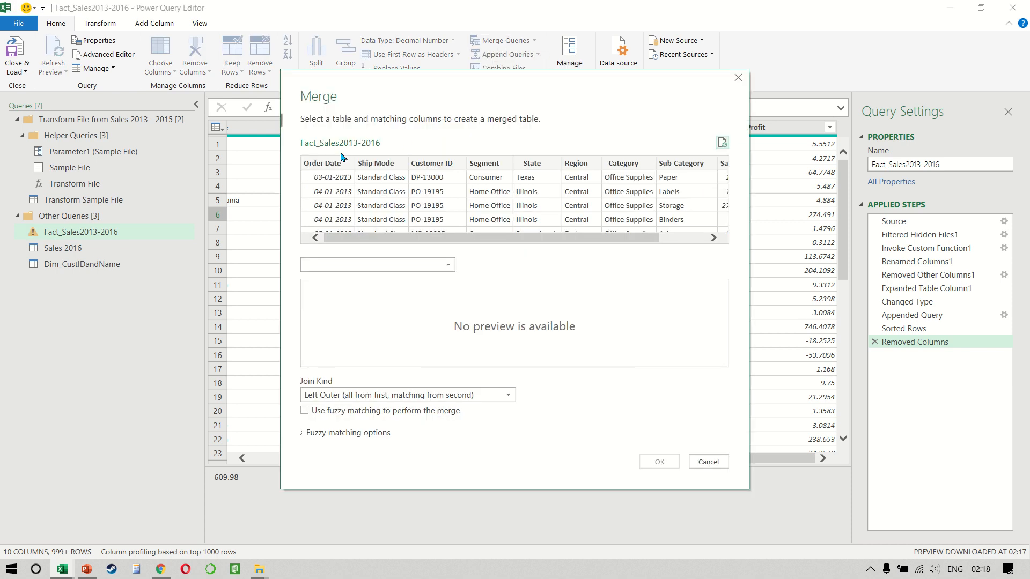
click(384, 265)
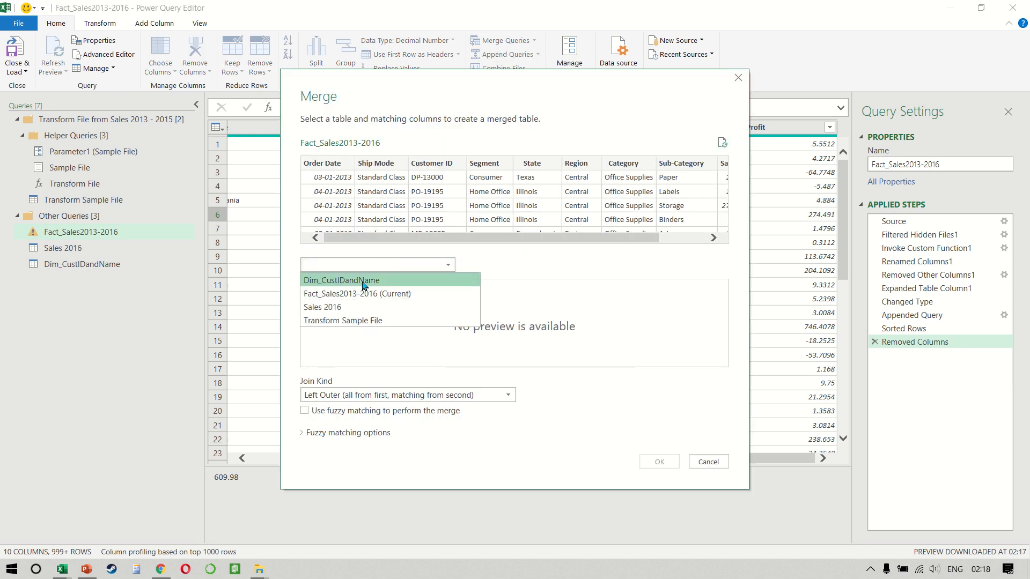
click(363, 281)
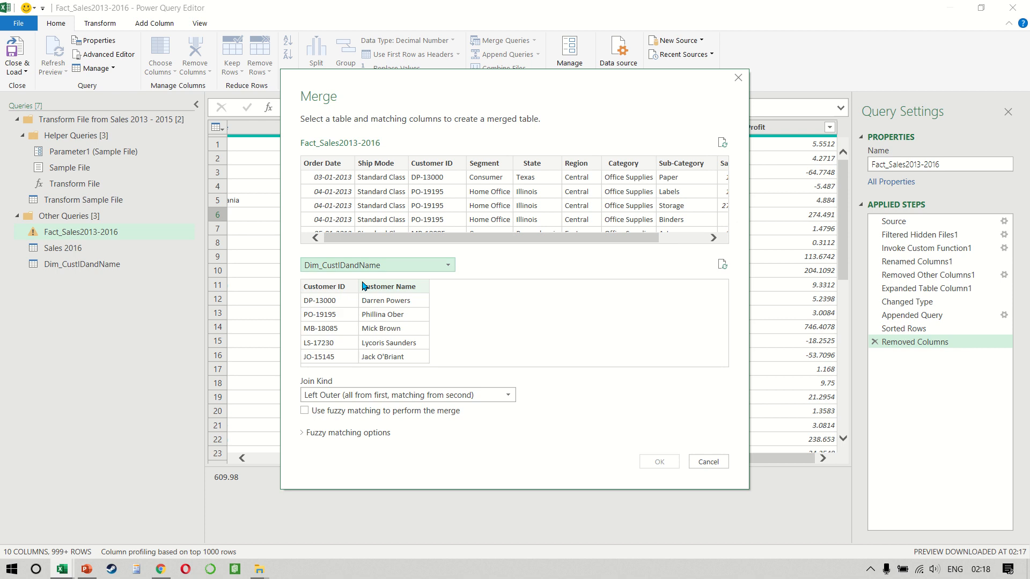
click(447, 164)
click(324, 289)
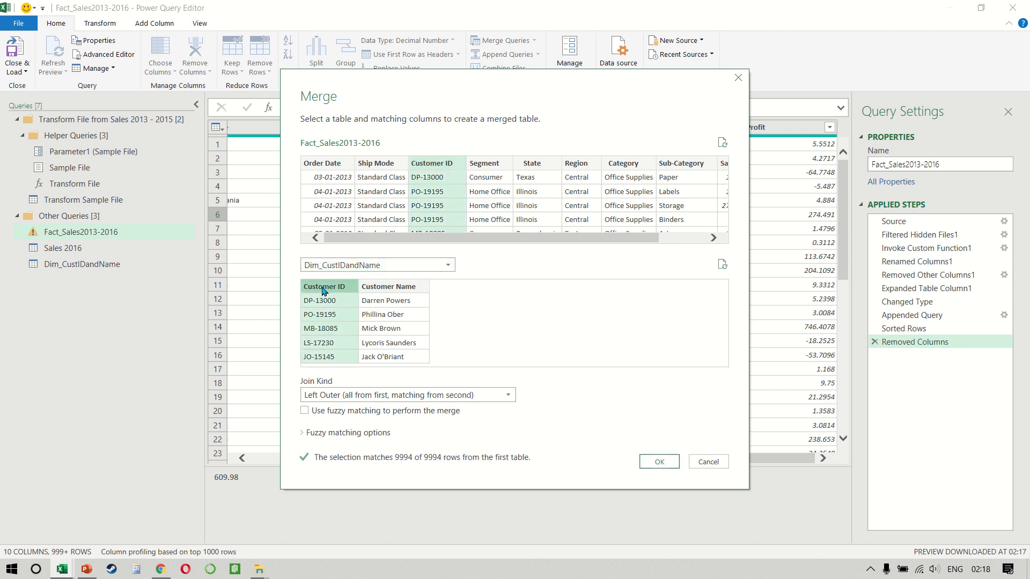
click(659, 461)
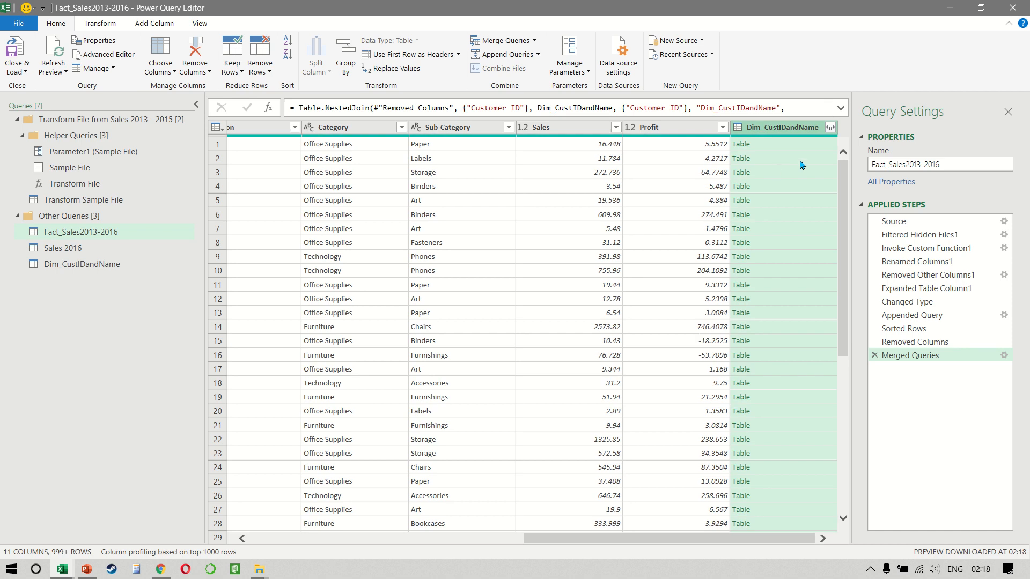
Expand the merged Dim_CustIDandName column to include only Customer Name, keeping the original column name as prefix
click(830, 127)
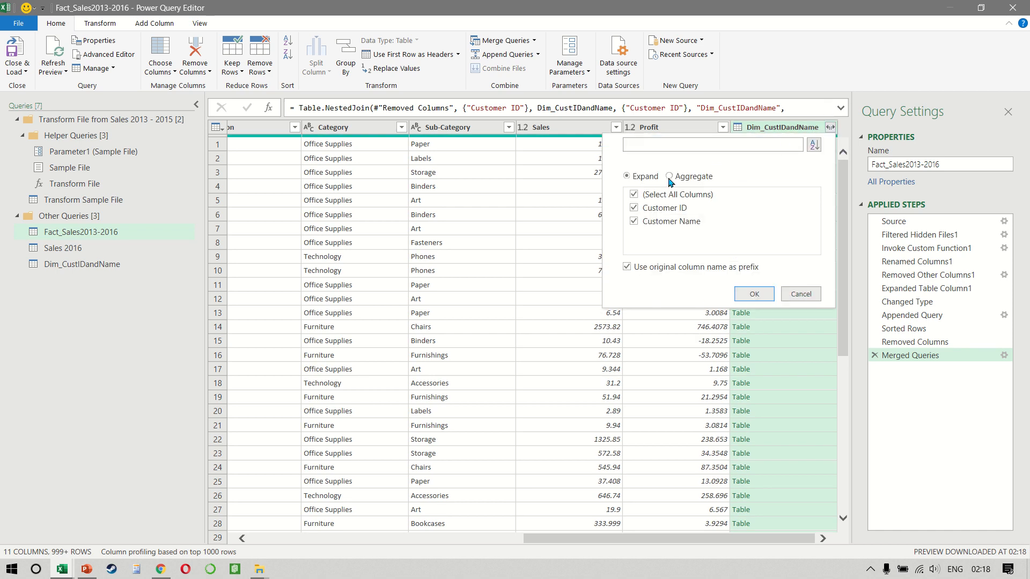
click(636, 195)
click(634, 221)
click(754, 294)
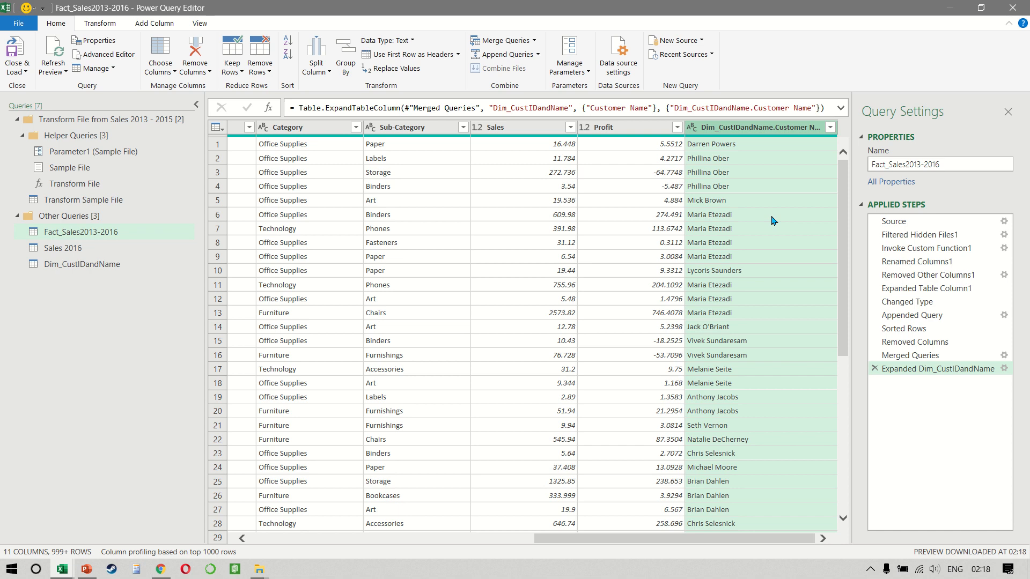
Delete the Expanded Dim_CustIDandName and Merged Queries steps from the Fact_Sales2013-2016 query
click(875, 370)
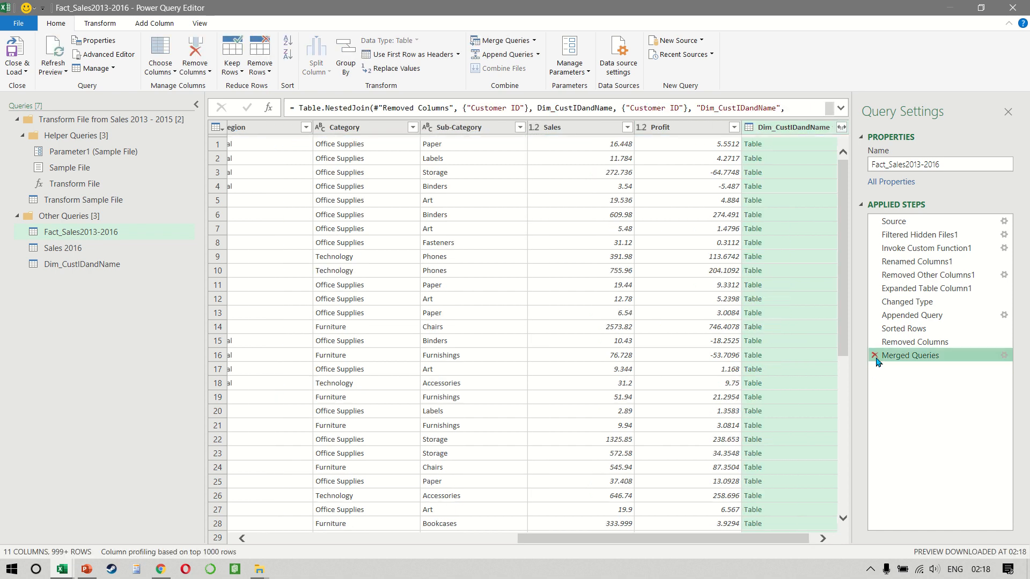
click(875, 356)
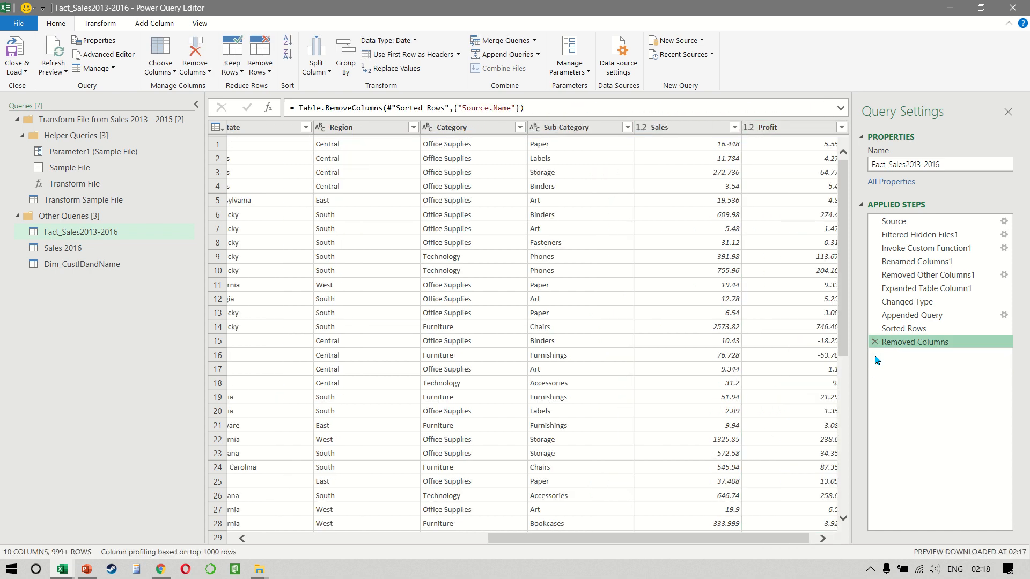
click(588, 132)
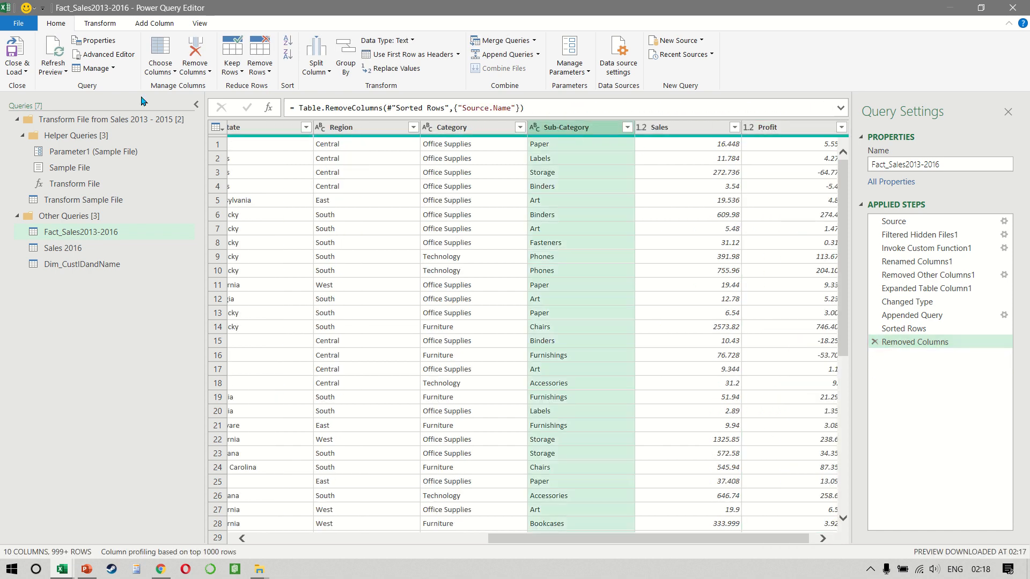
Close the query editor, load the customer mapping query to a worksheet, and rename that sheet Dim_CustID
click(16, 51)
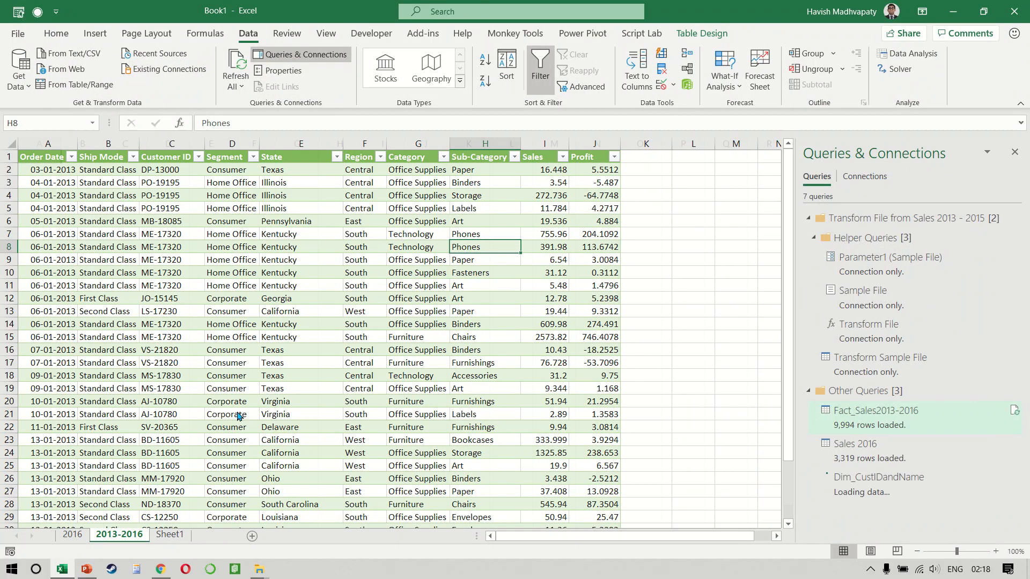
double_click(117, 538)
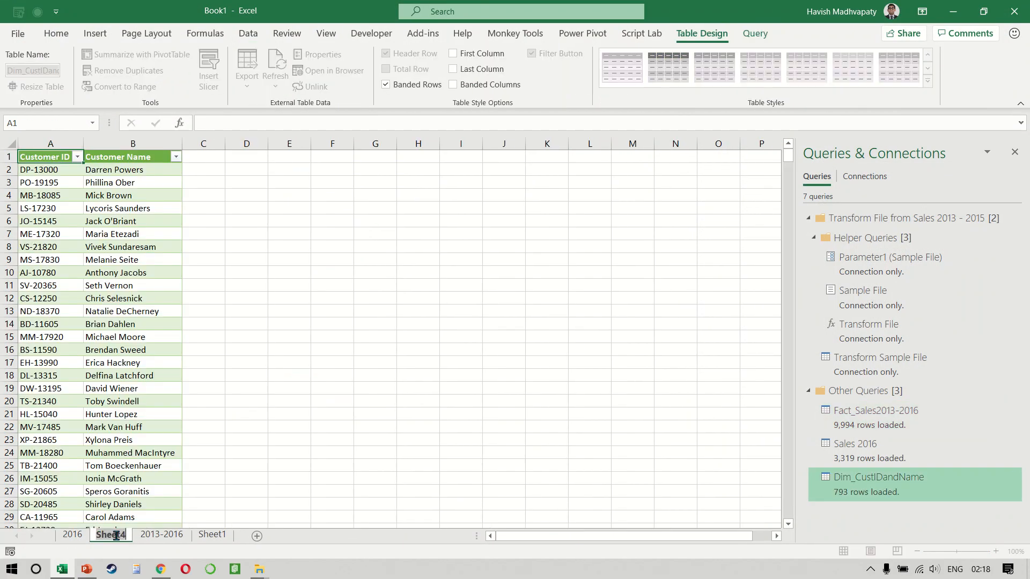
text(Dim_Cust)
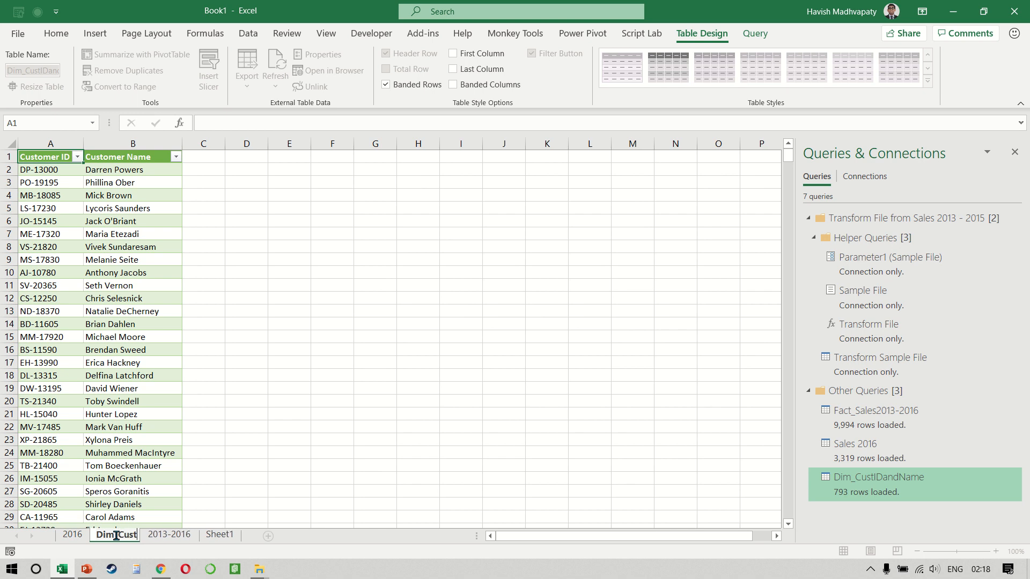
text(ID)
key(Return)
Add the customer mapping table on the Dim_CustID sheet to the Power Pivot data model
click(126, 284)
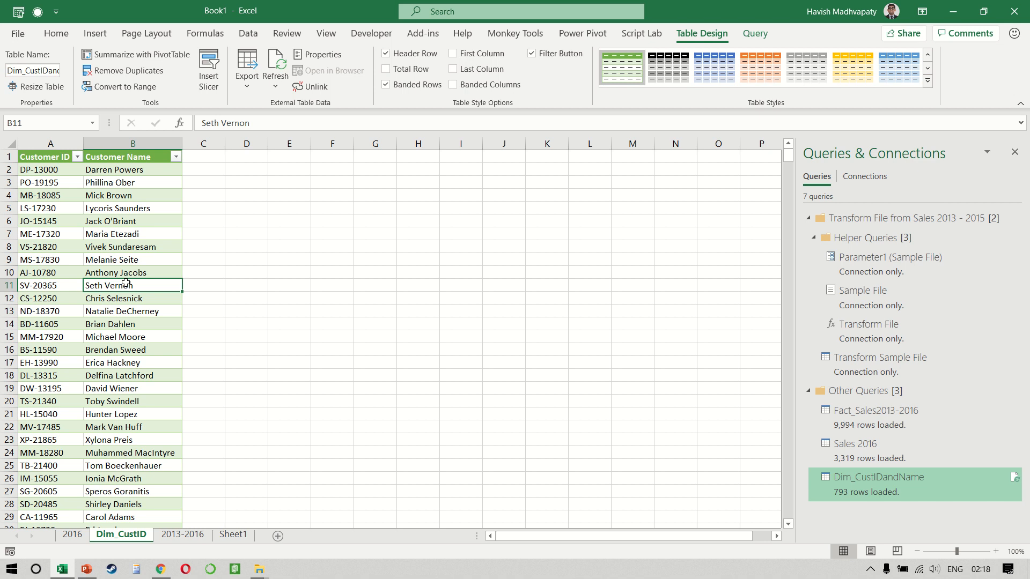
click(591, 38)
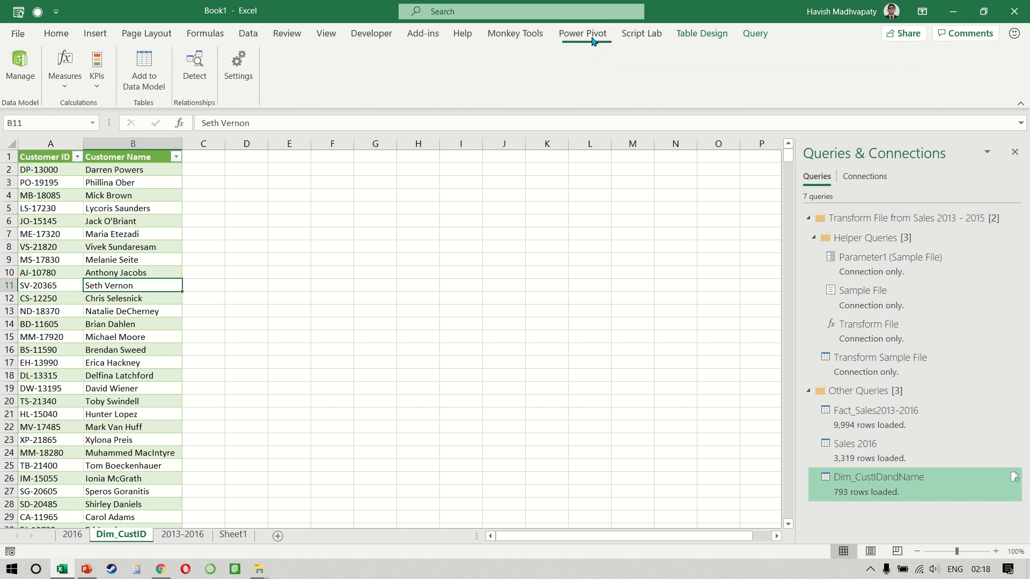
click(158, 85)
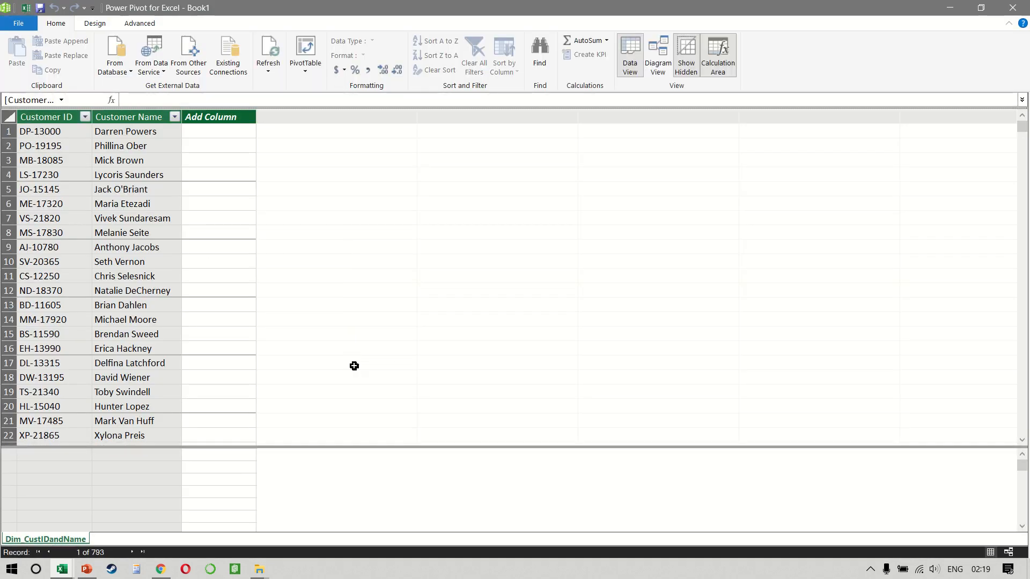
Return to the workbook and add the sales table on the 2013-2016 sheet to the data model
click(24, 8)
click(183, 535)
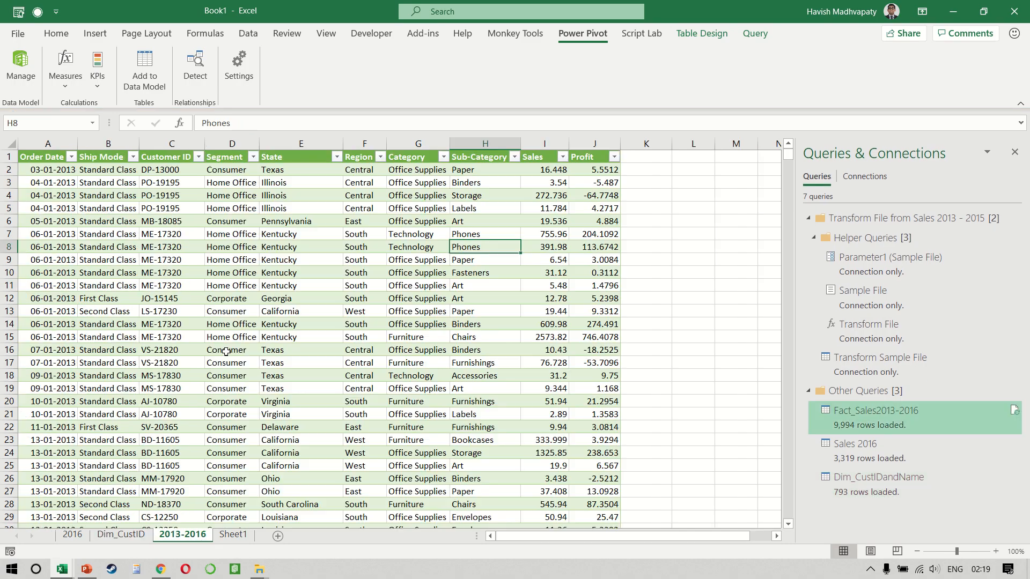
click(226, 350)
click(144, 67)
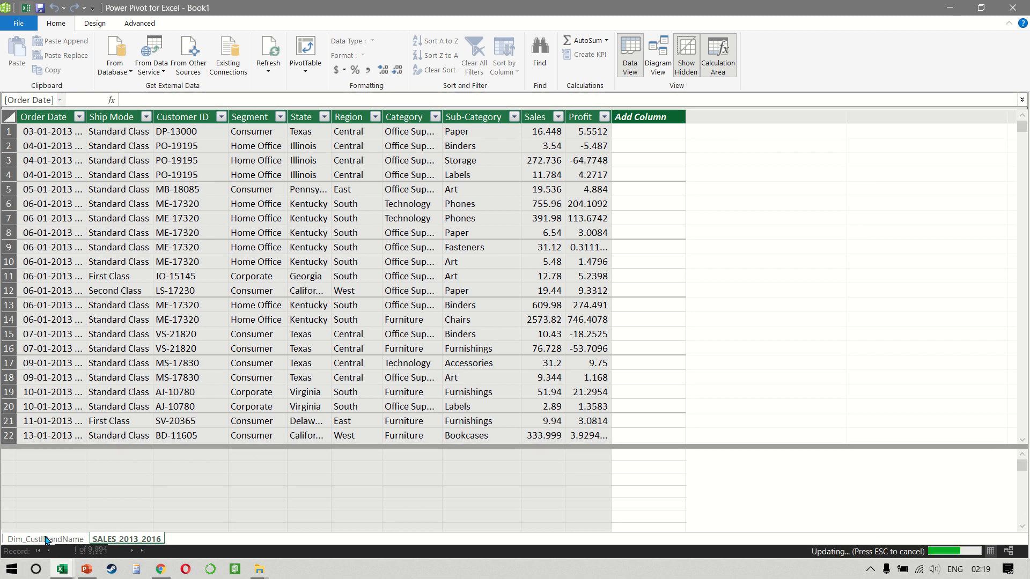
In Diagram View, enlarge the SALES_2013_2016 table and relate its Customer ID to Customer ID in Dim_CustIDandName
click(476, 195)
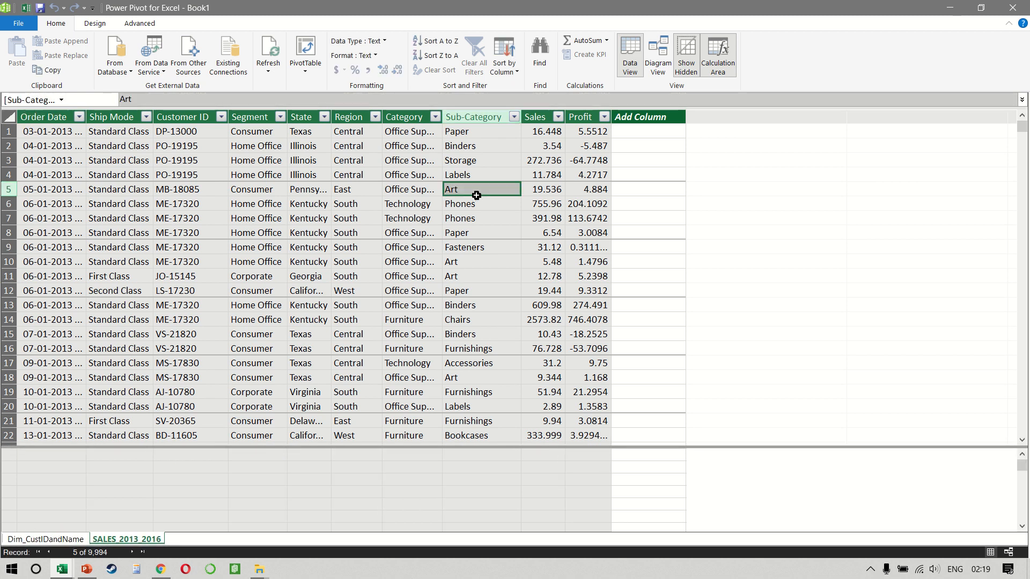
click(653, 57)
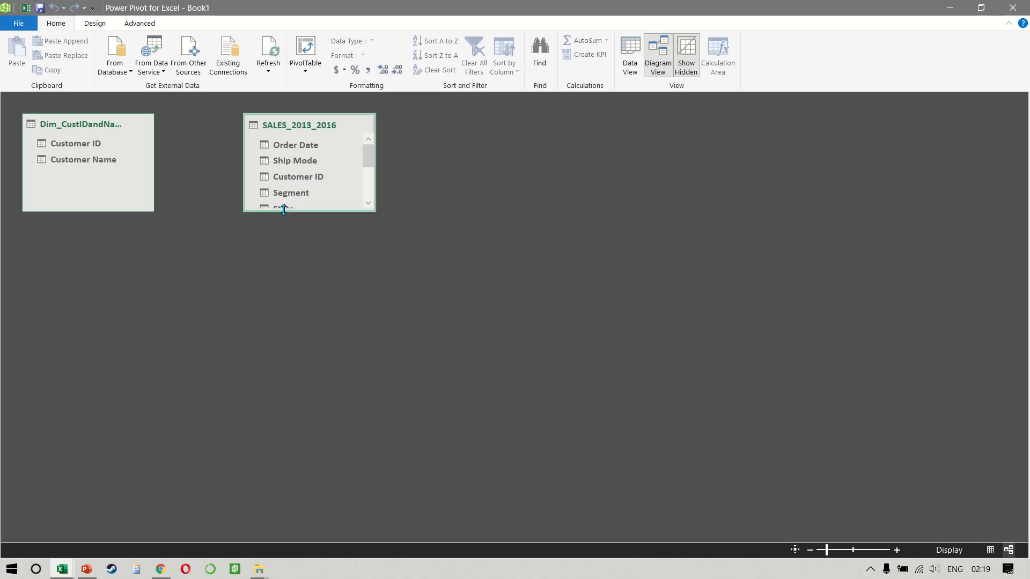
drag(284, 210, 283, 385)
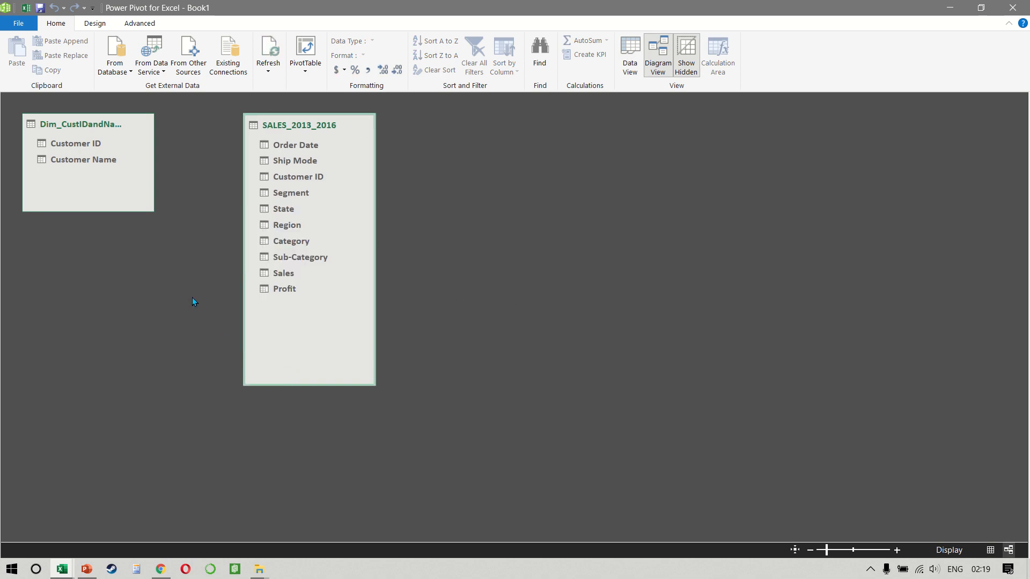
click(78, 144)
drag(78, 145, 293, 181)
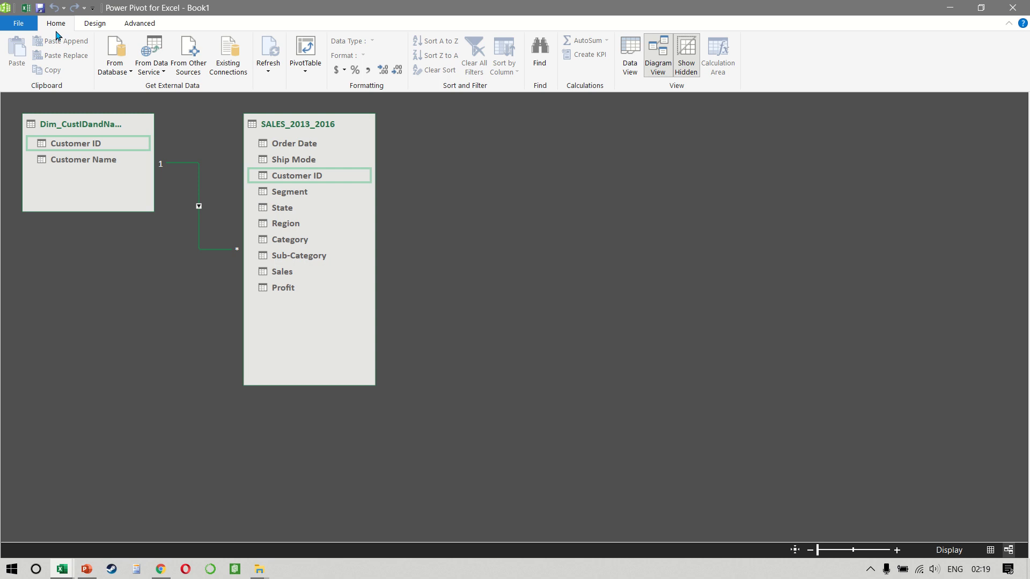
Create a PivotTable from the data model on a new worksheet and close the Queries & Connections pane
click(314, 48)
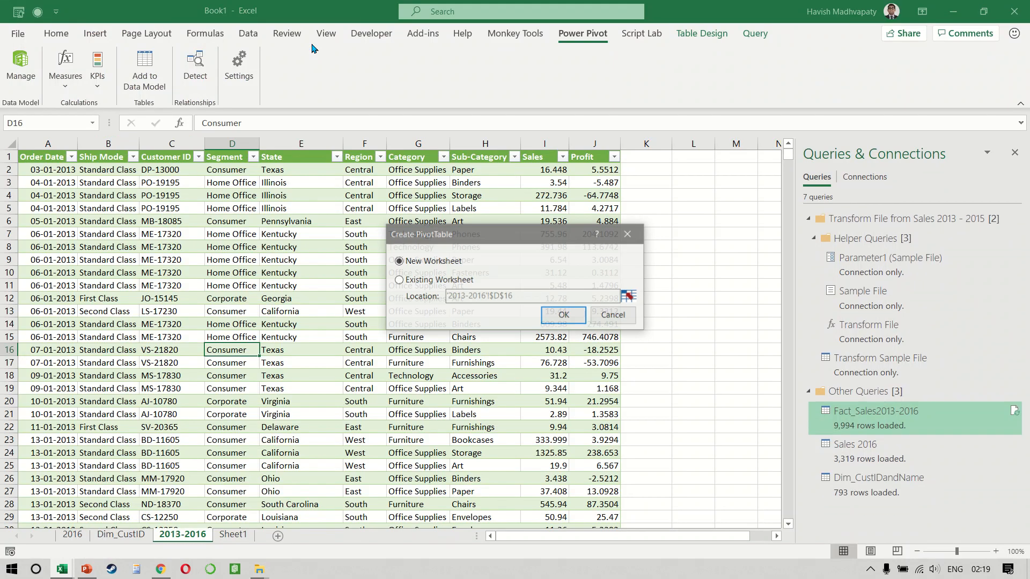
click(553, 316)
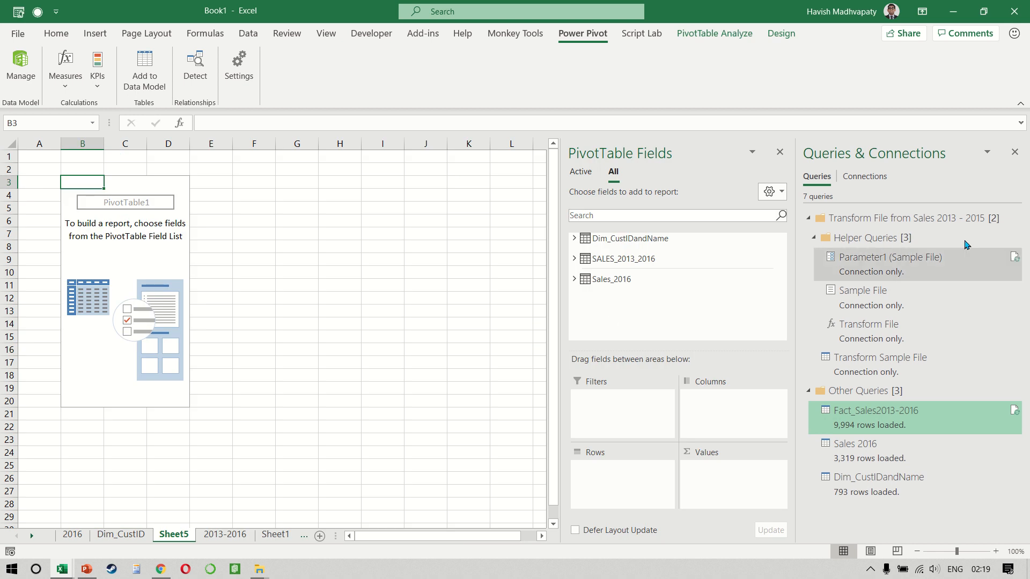
click(1014, 152)
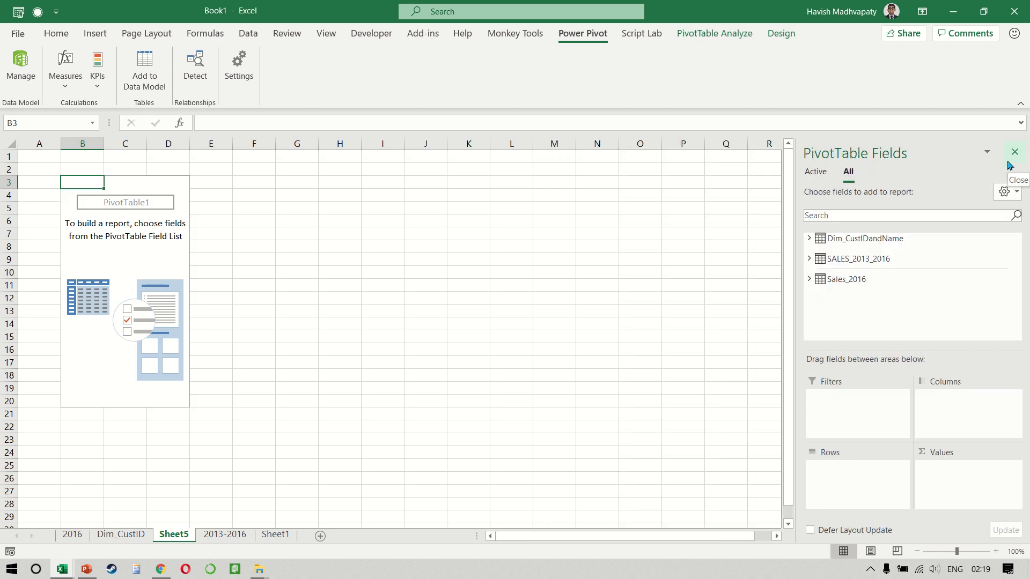
Add Sales from the SALES_2013_2016 table to the PivotTable's values
click(809, 258)
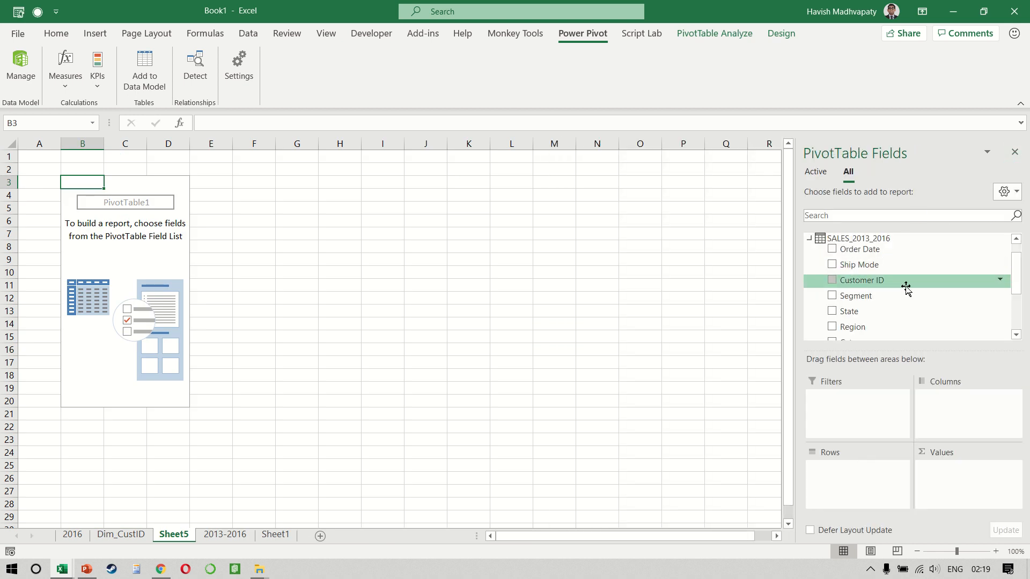
scroll(906, 289, down, 2)
drag(904, 287, 977, 481)
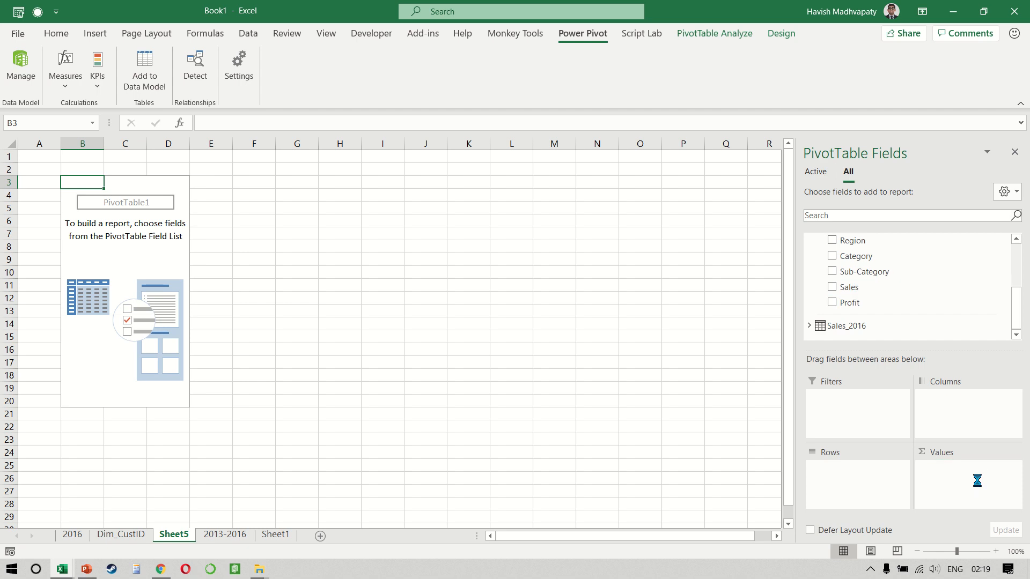
Add Customer Name from the Dim_CustIDandName table to the PivotTable's rows
scroll(921, 277, up, 3)
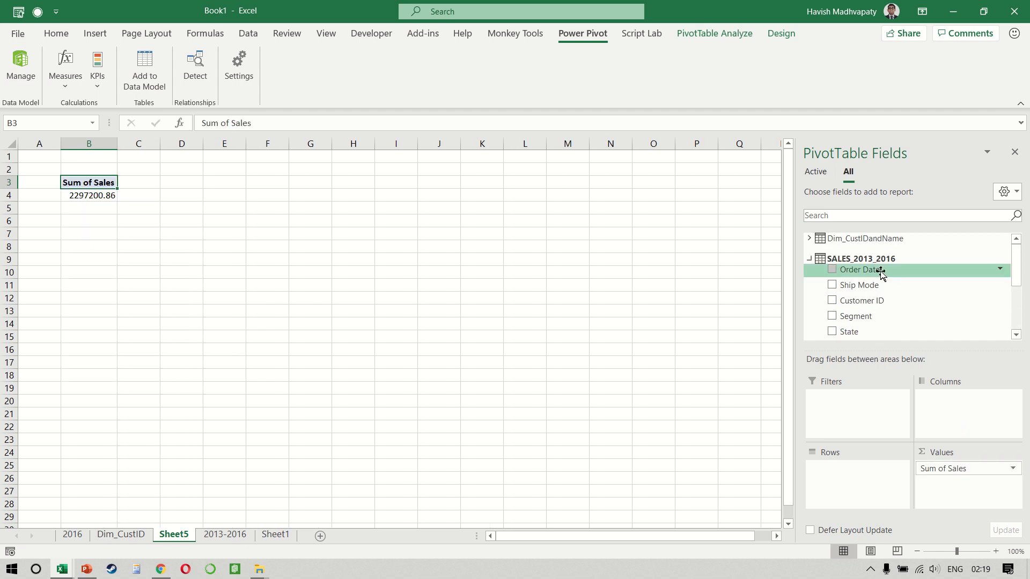
scroll(881, 274, down, 3)
scroll(873, 288, up, 3)
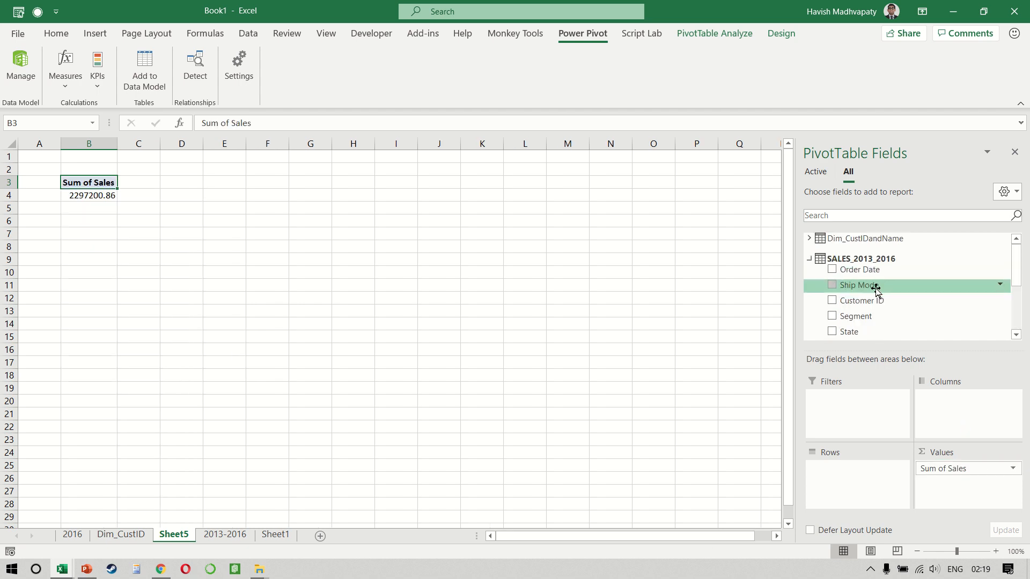
click(848, 239)
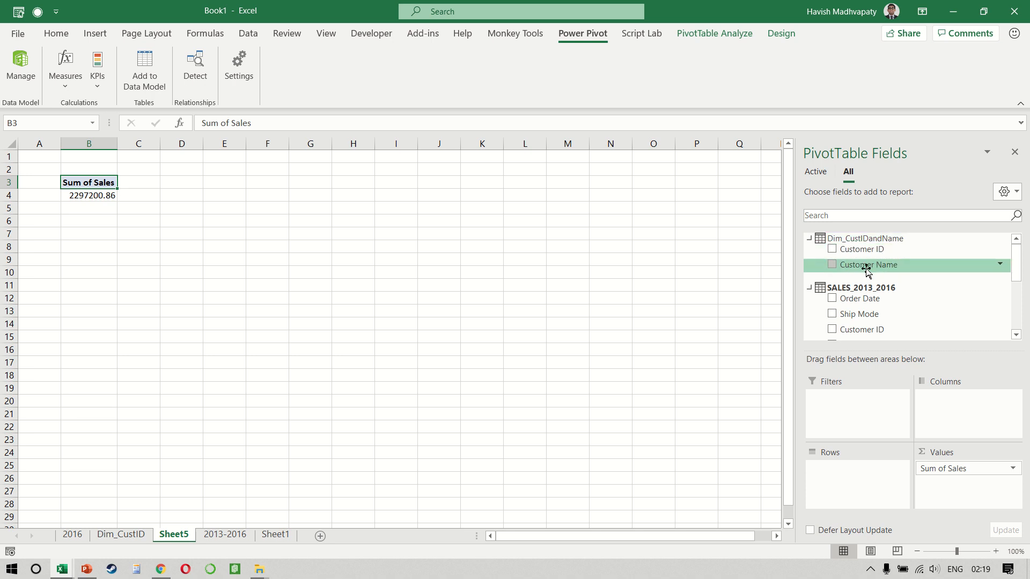
drag(868, 271, 855, 471)
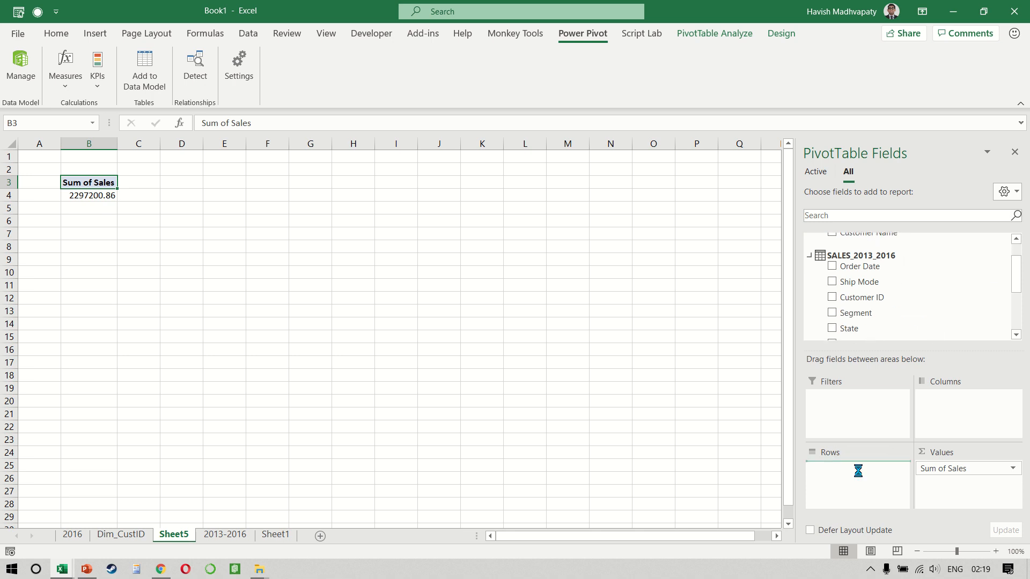
click(161, 246)
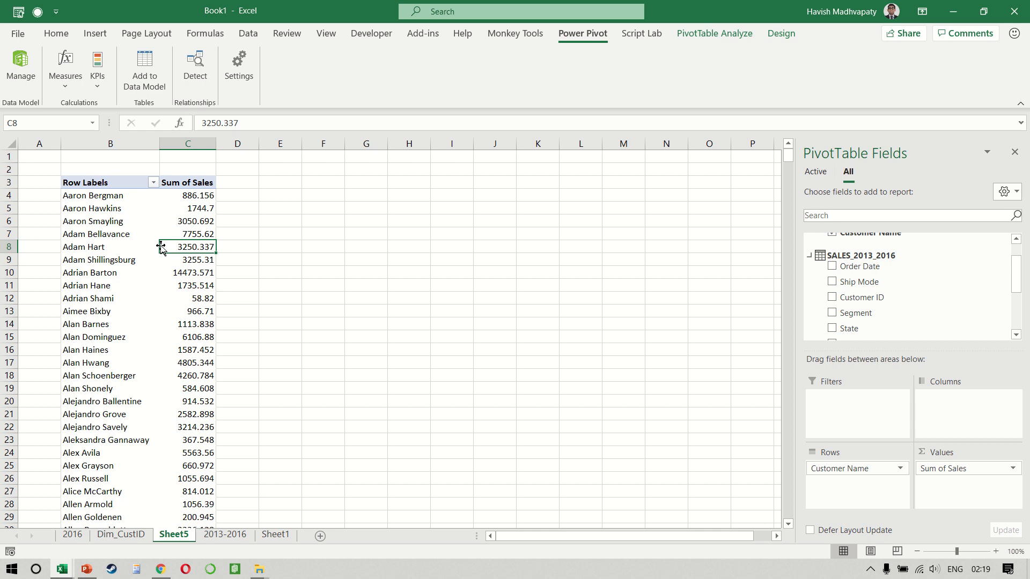
Switch to File Explorer, review the source files up to the Superstore - Multiple Files folder, and return to the Excel workbook
key(alt+Tab)
key(alt+Tab)
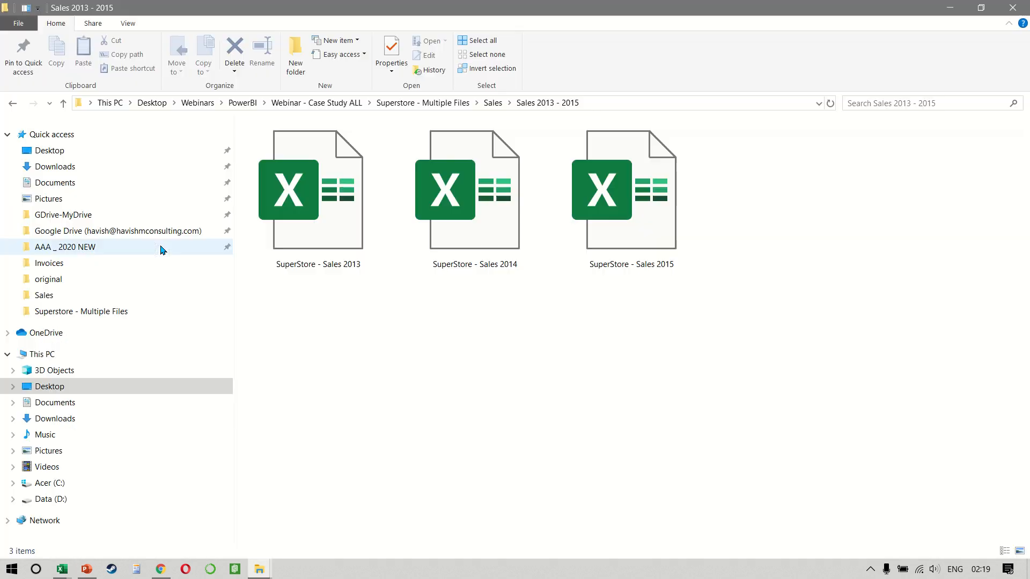
key(alt+Up)
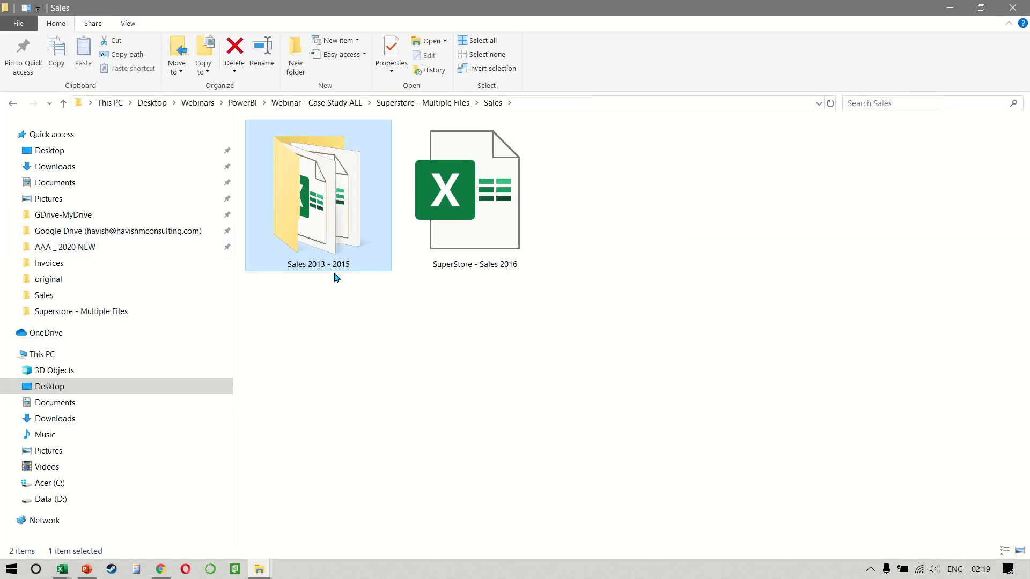
key(alt+Up)
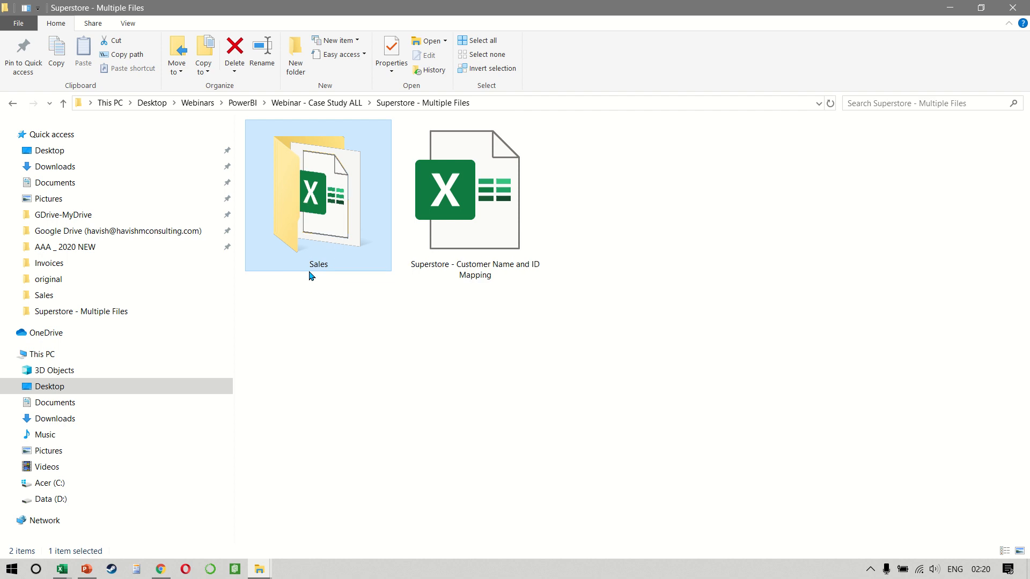
click(487, 237)
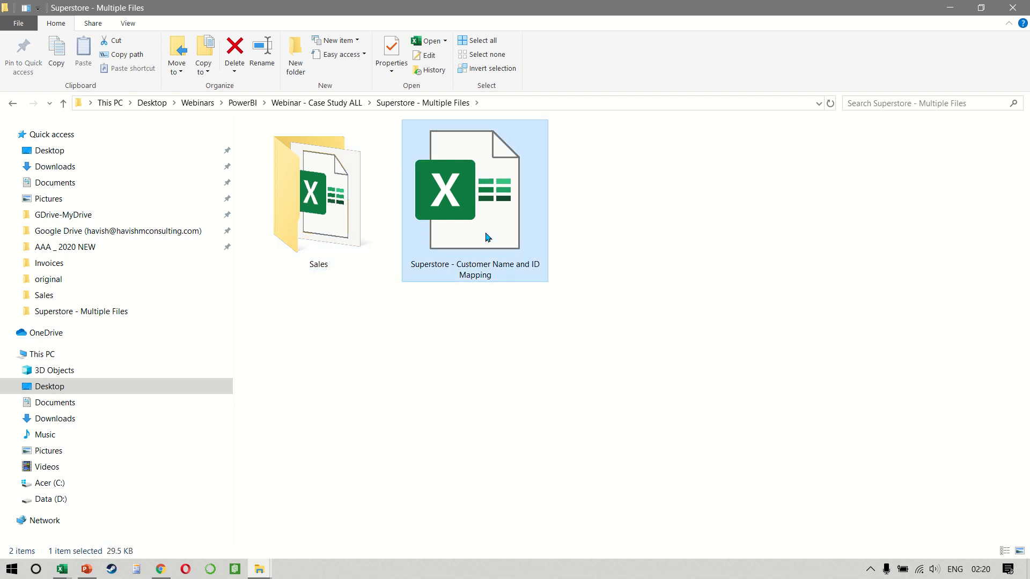
key(alt+Tab)
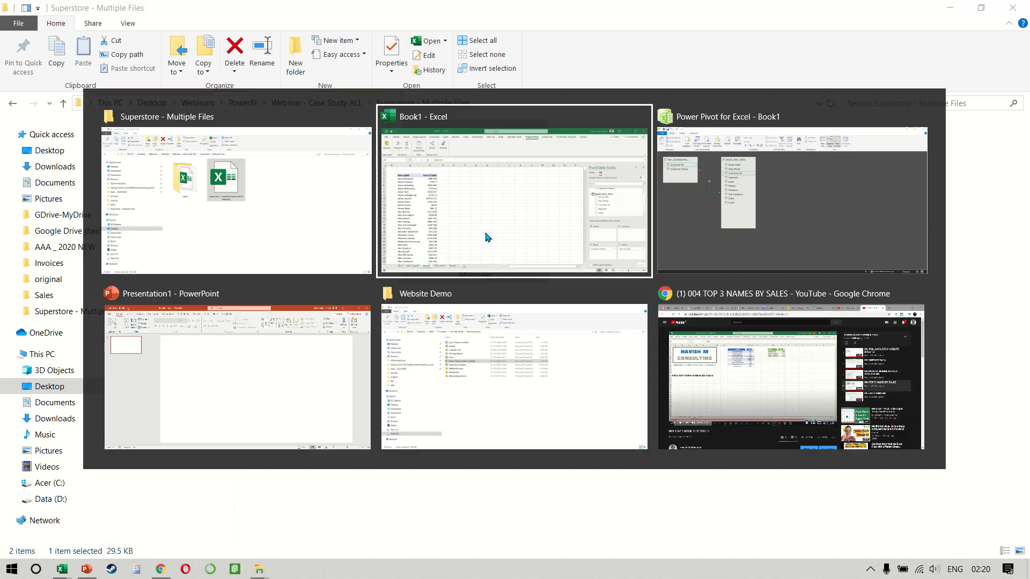